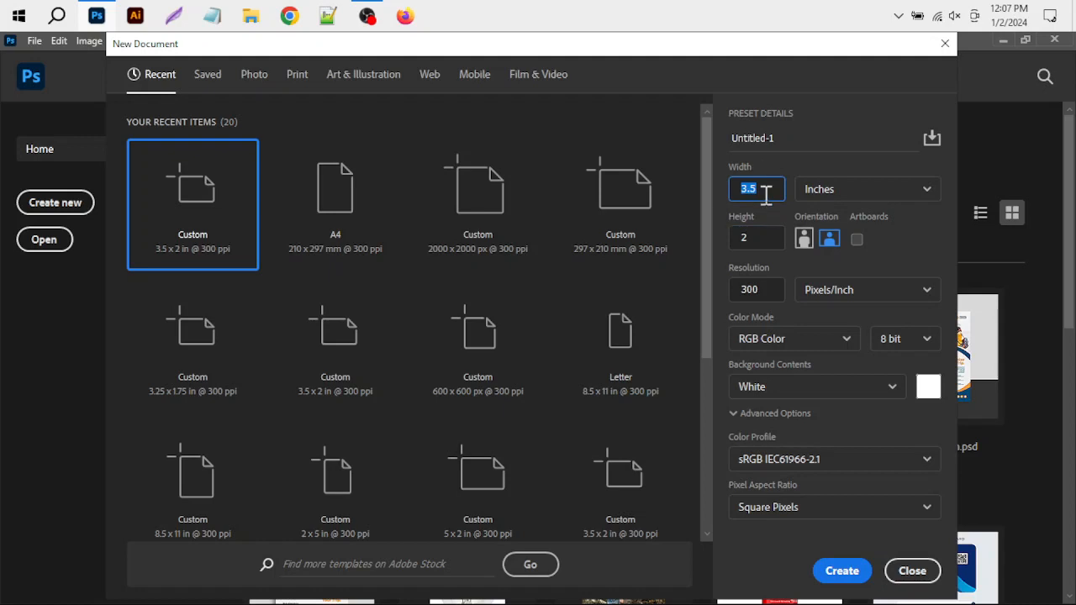
Step: Create a new landscape document 3.5 inches wide and 2 inches high at 300 pixels/inch in RGB Color with a white background
left_click(765, 193)
left_click(832, 242)
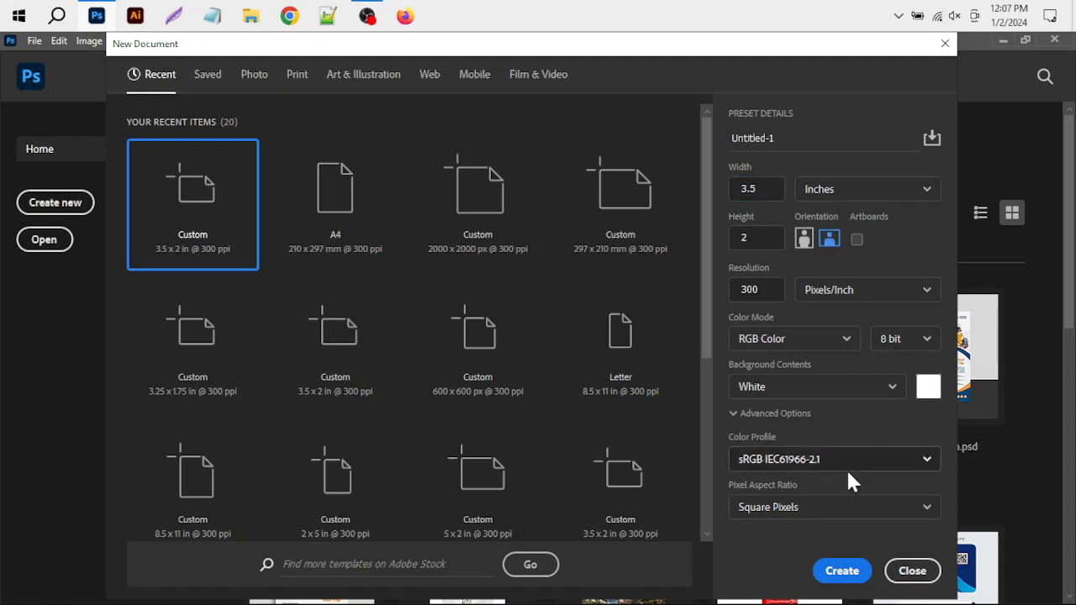
left_click(840, 572)
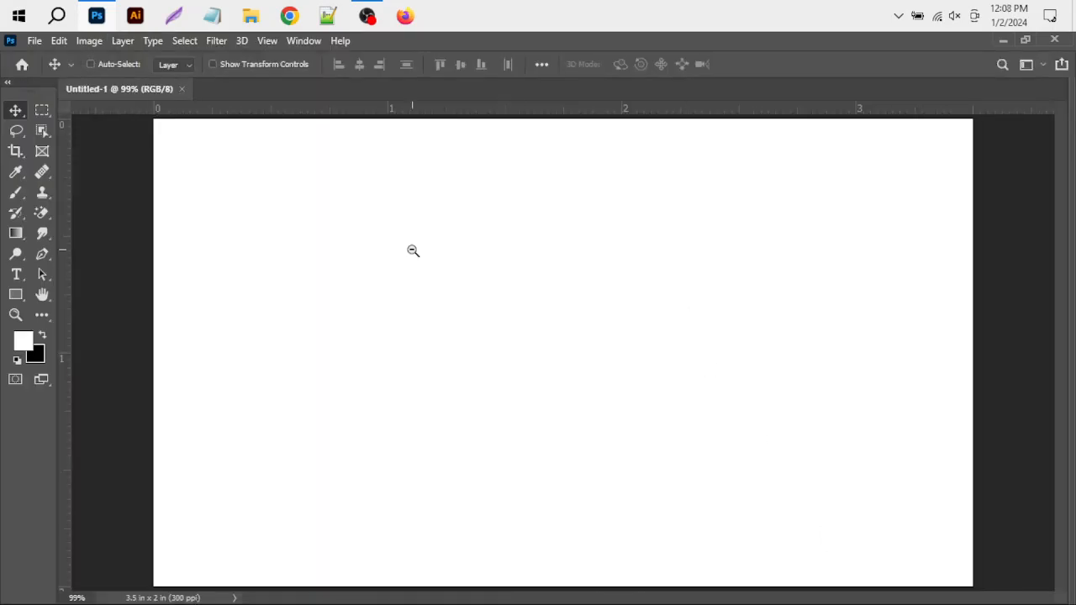
key("ctrl+minus")
key("ctrl+minus")
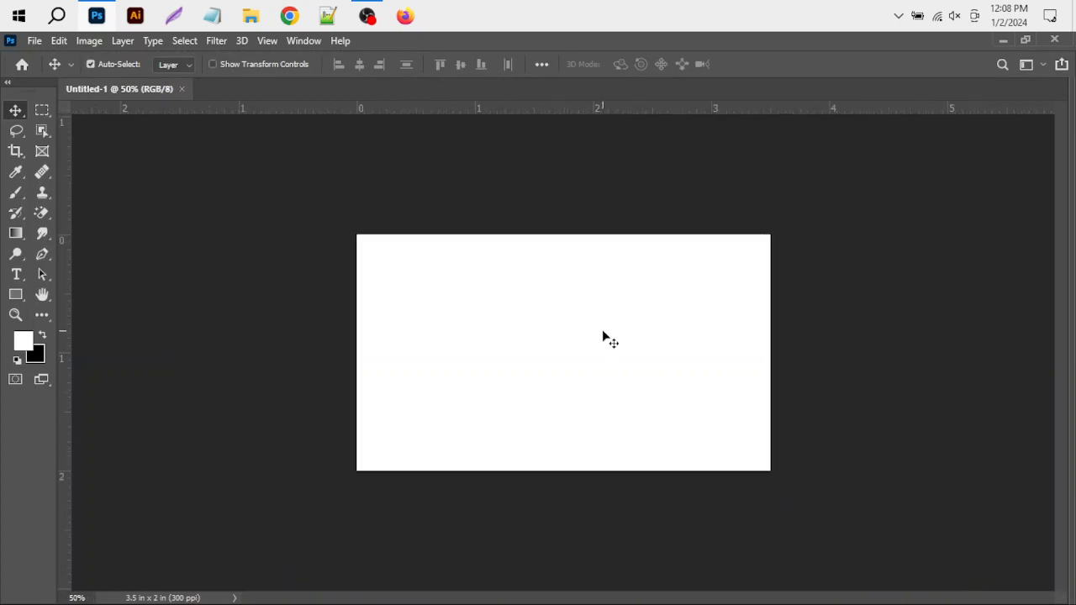
key("ctrl+plus")
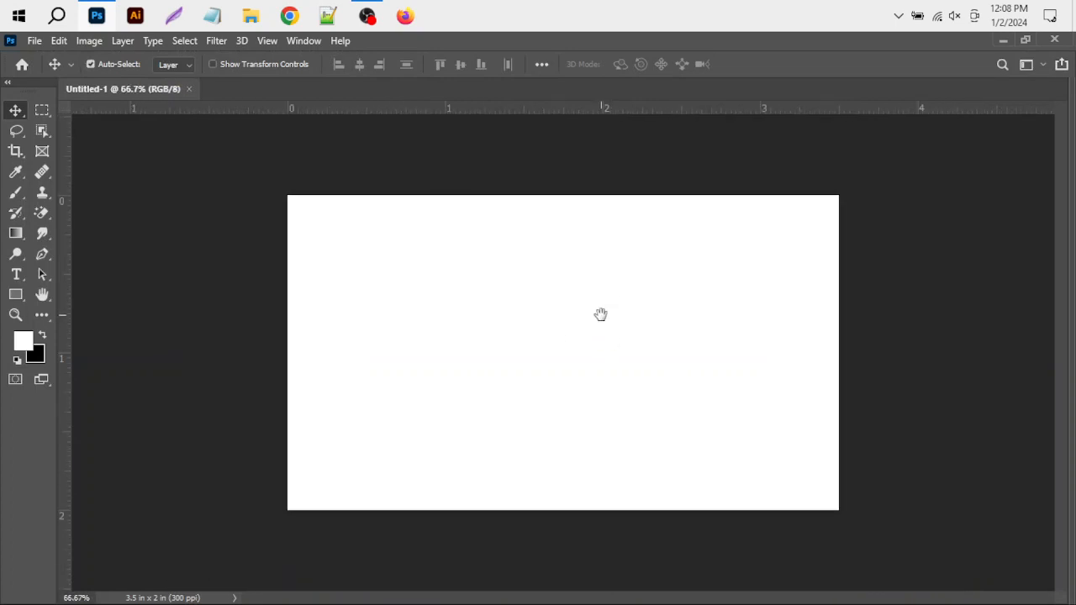
key("ctrl+minus")
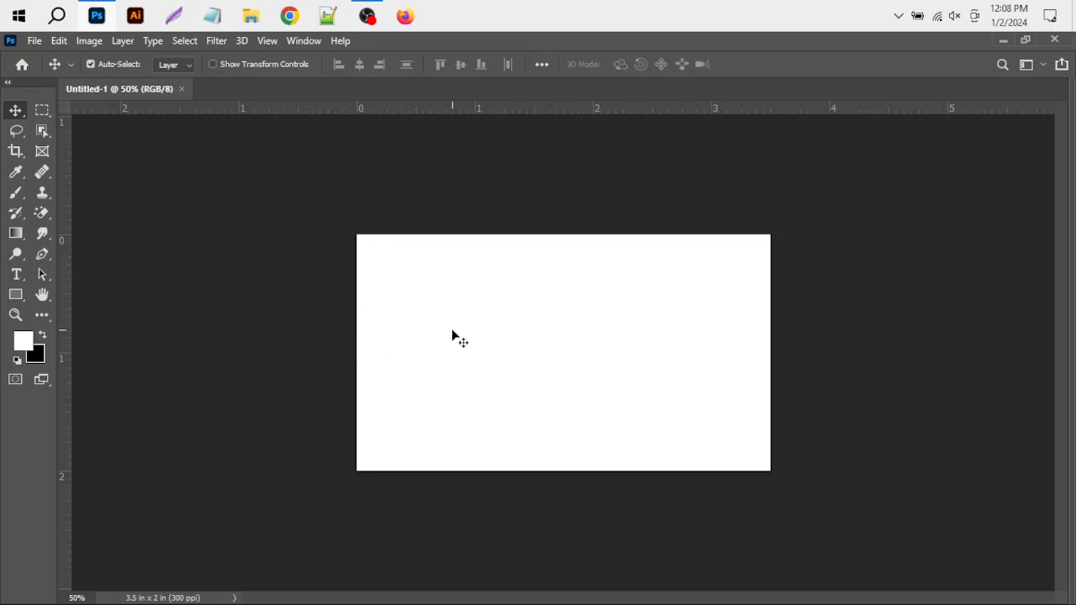
key("ctrl+0")
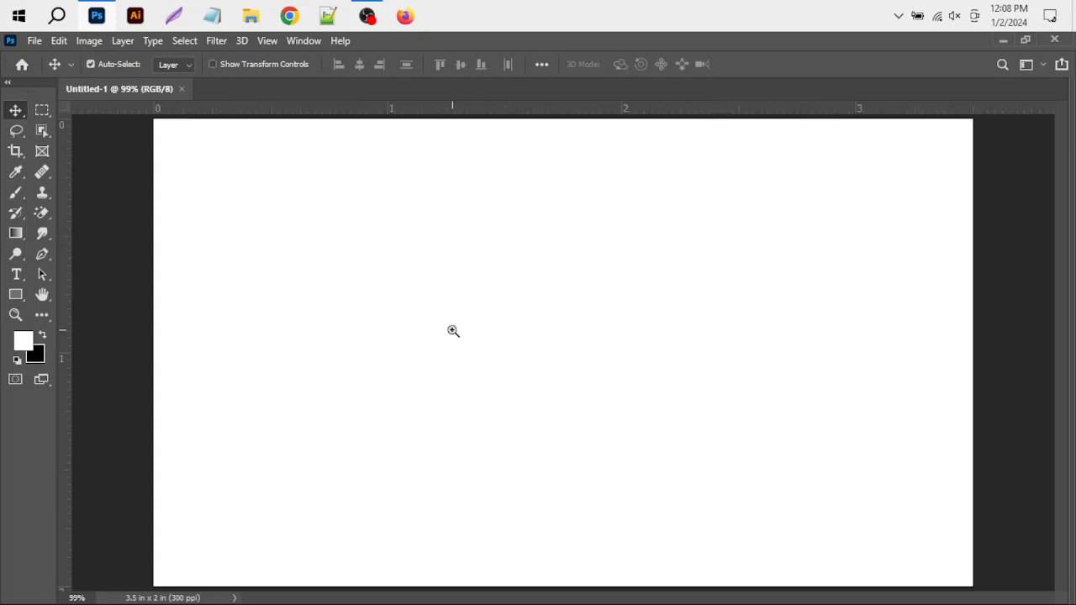
Step: Place guides along all four edges of the 3.5 x 2 inch canvas
key("ctrl+minus")
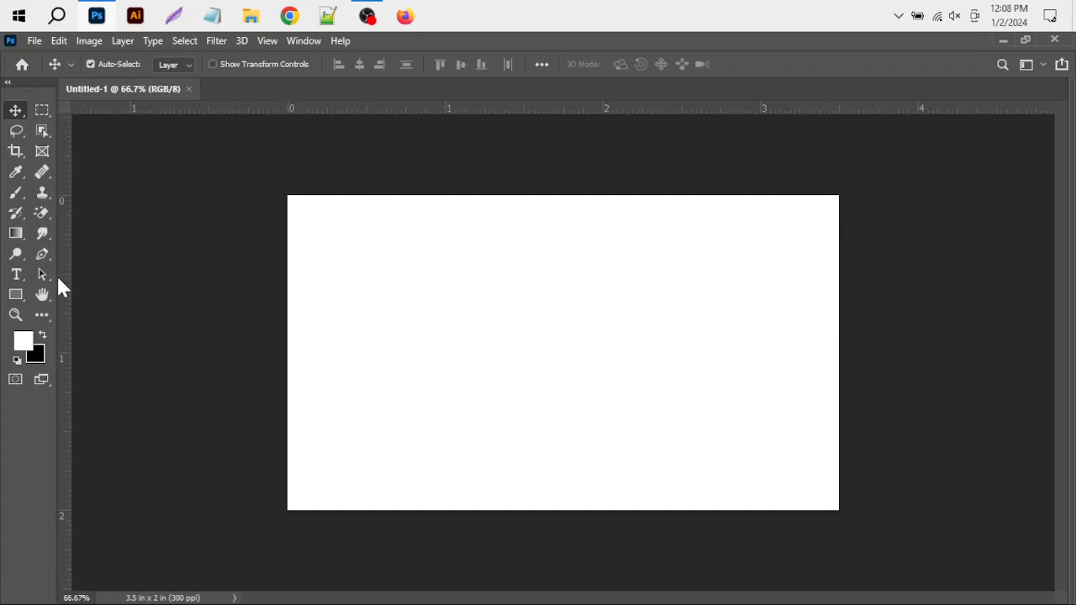
left_click_drag(63, 279, 288, 273)
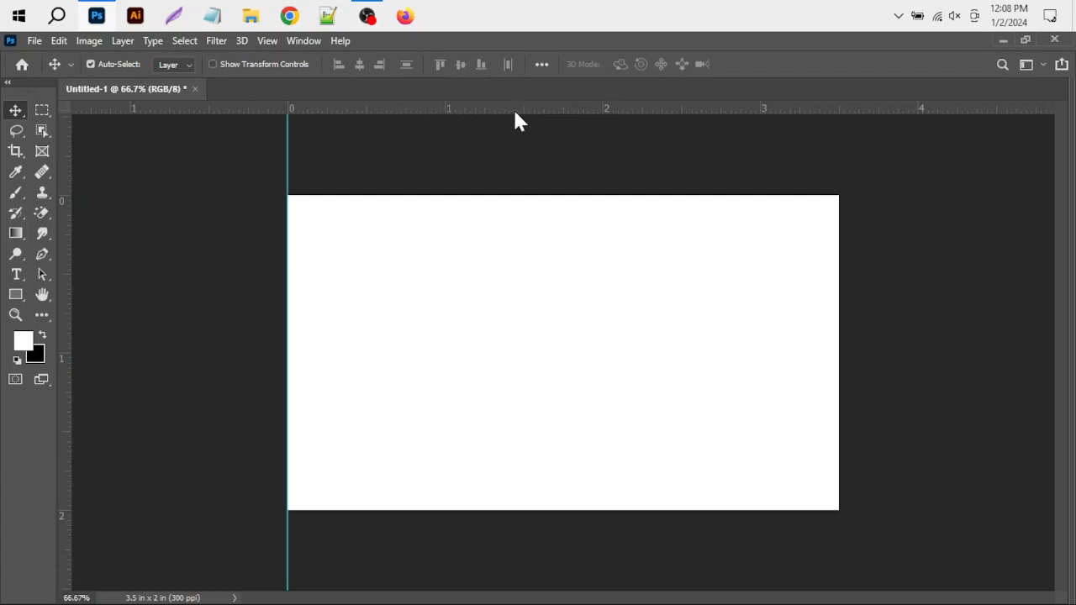
left_click_drag(523, 108, 523, 195)
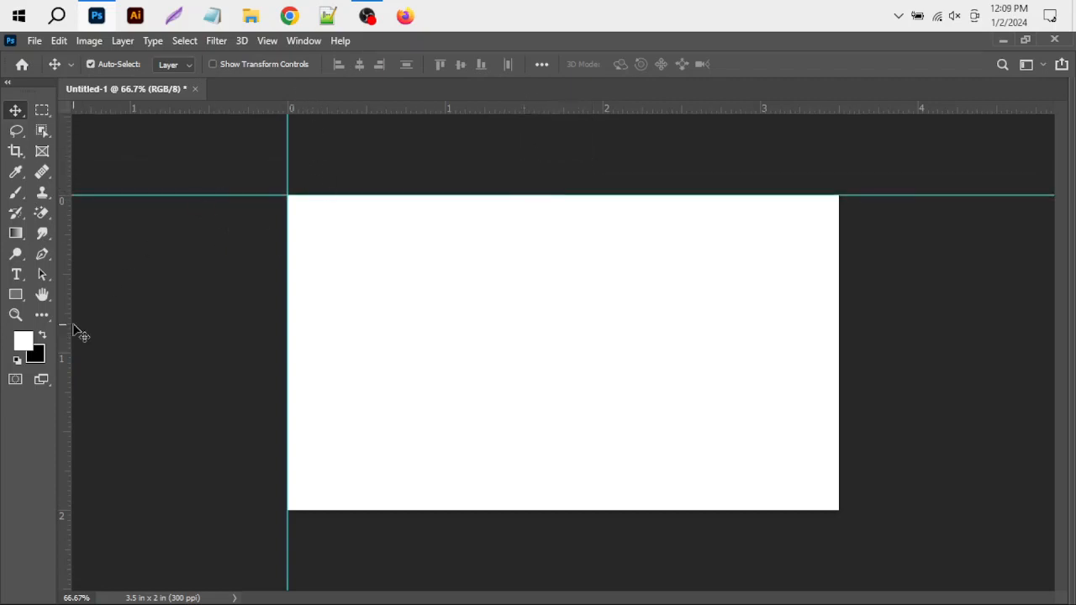
left_click_drag(63, 326, 843, 328)
left_click_drag(672, 104, 676, 514)
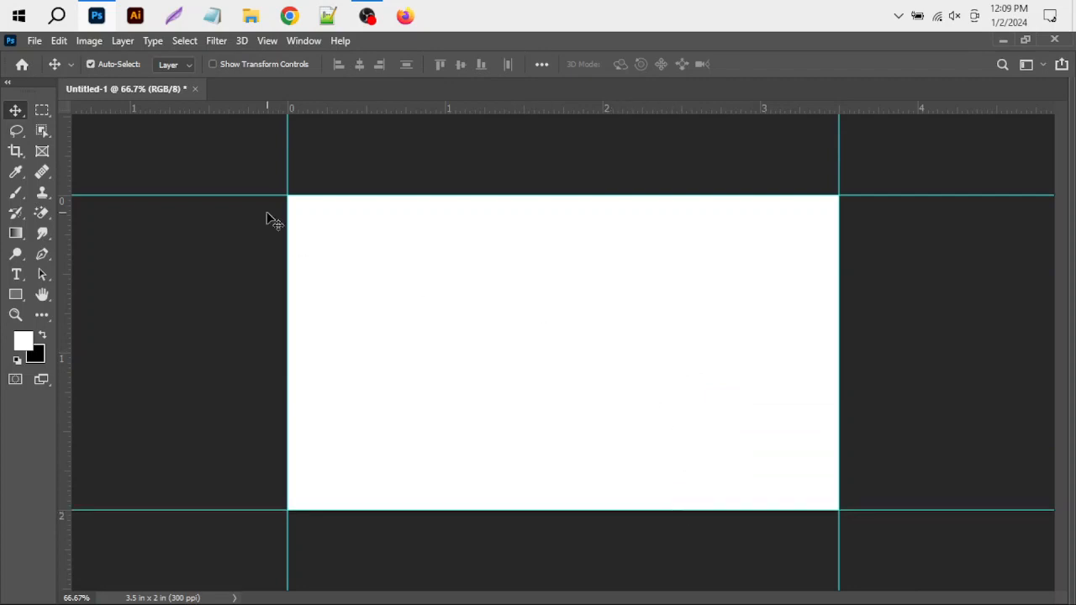
Step: Open the Canvas Size settings and move the dialog clear of the canvas's upper-left area
left_click(89, 42)
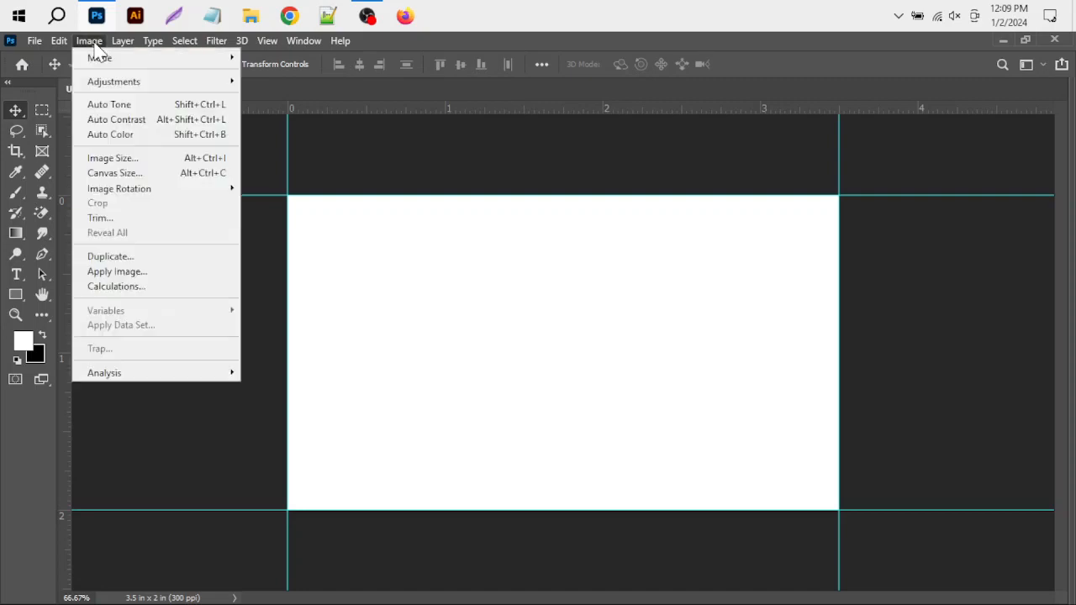
left_click(123, 173)
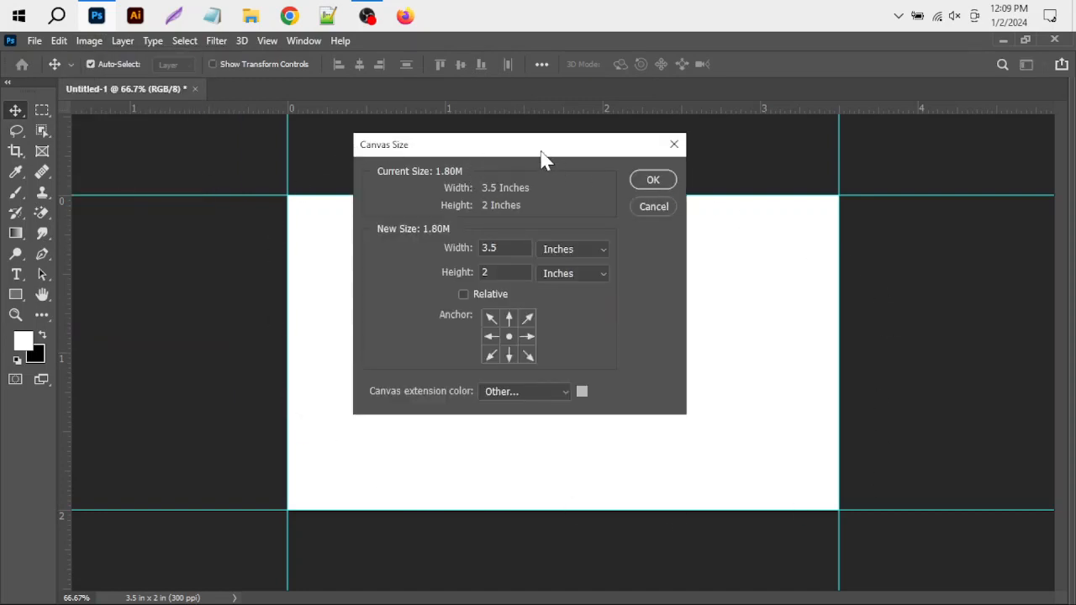
left_click_drag(538, 149, 583, 174)
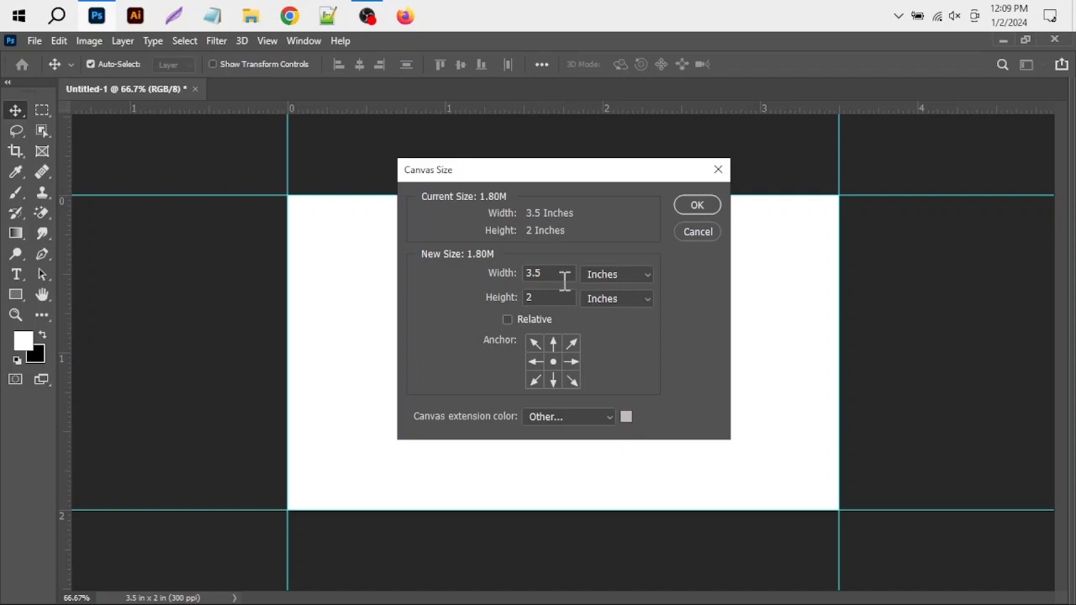
left_click(533, 344)
left_click(507, 319)
left_click(552, 343)
left_click(571, 362)
left_click(512, 320)
left_click(554, 348)
left_click(553, 362)
Step: Set the canvas extension color to the orange-red fa3504
left_click(625, 416)
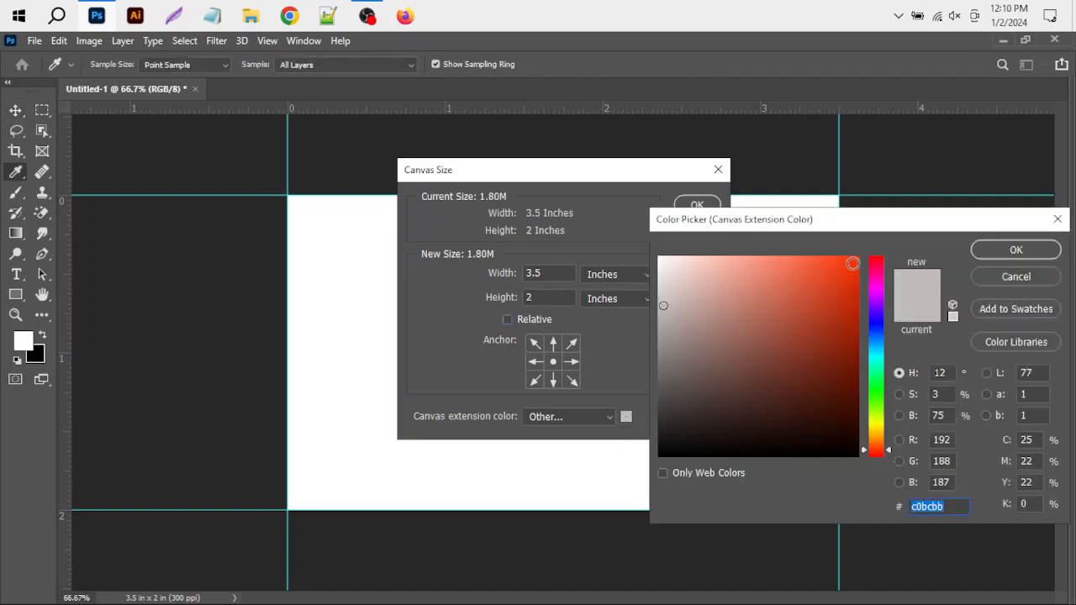
type("fa3504")
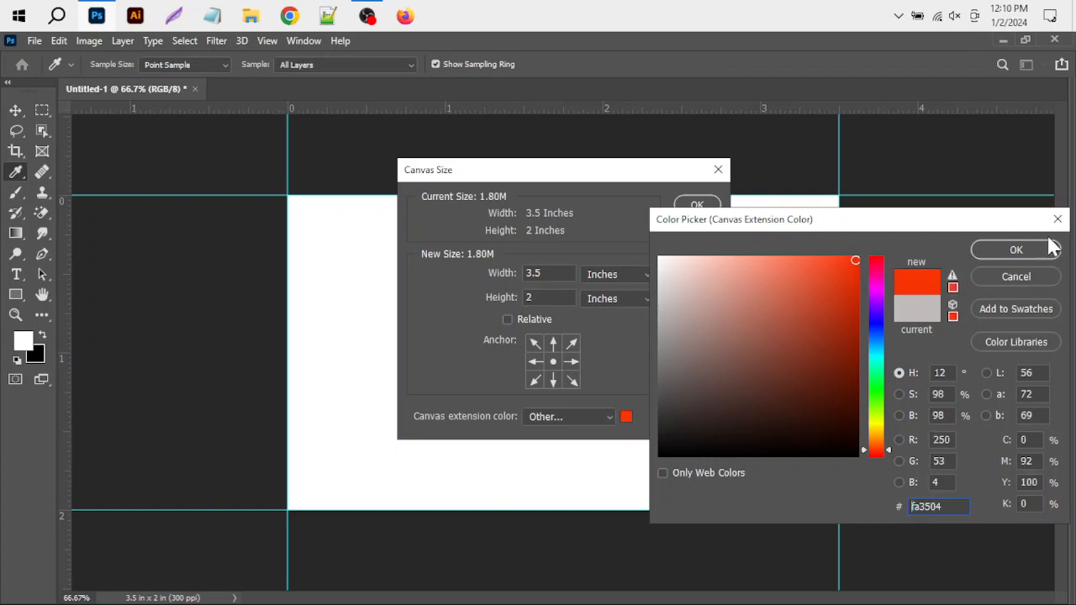
left_click(1021, 250)
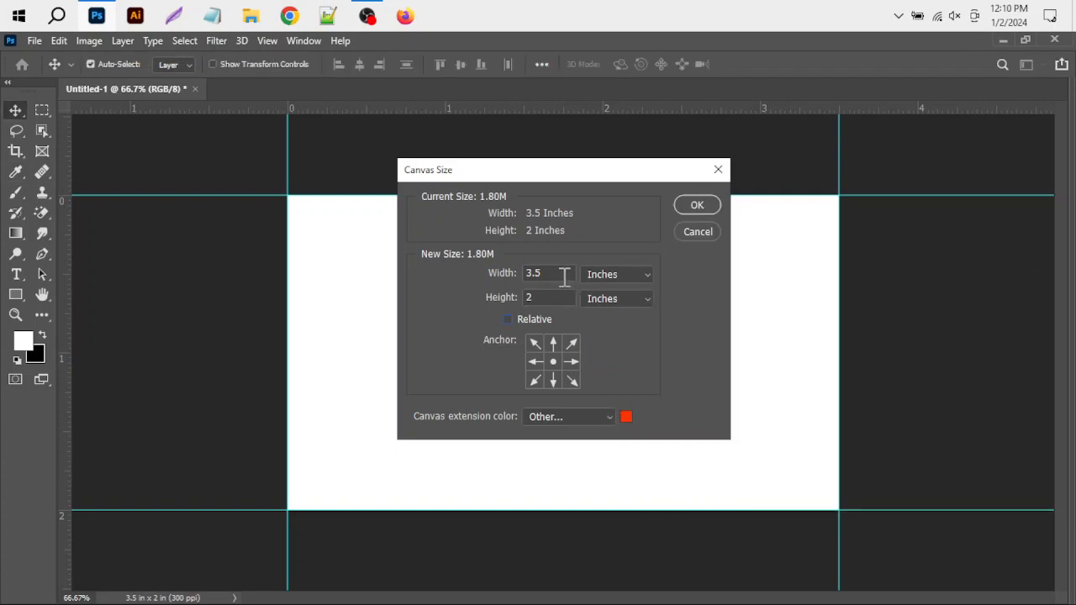
Step: Enlarge the canvas to 3.75 inches wide and 2.25 inches high to add the bleed border
left_click_drag(561, 274, 513, 273)
type("3.75")
key("Tab")
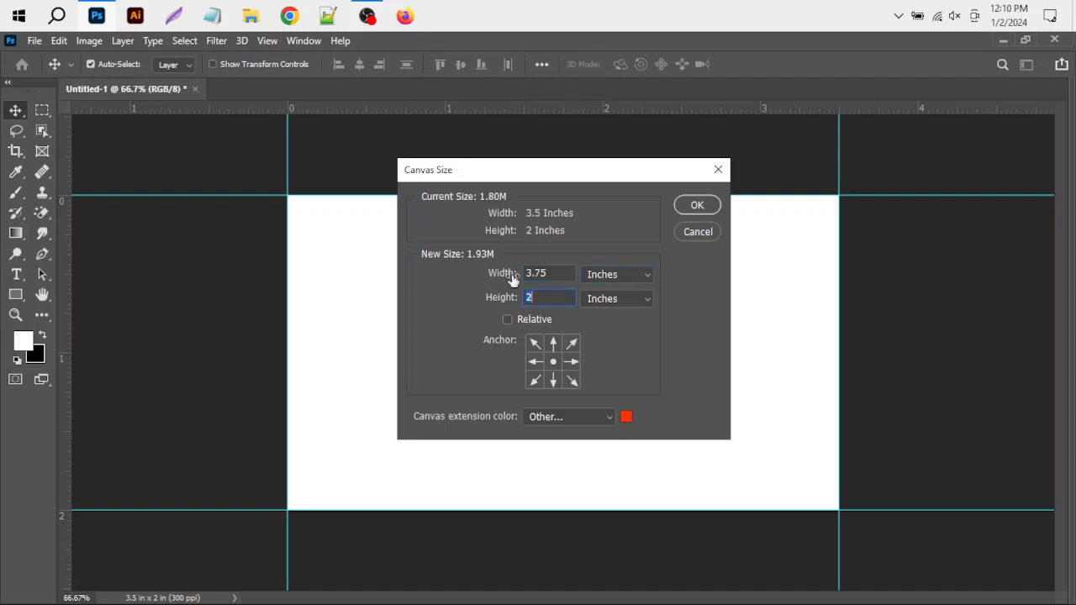
type("2.25")
left_click(694, 208)
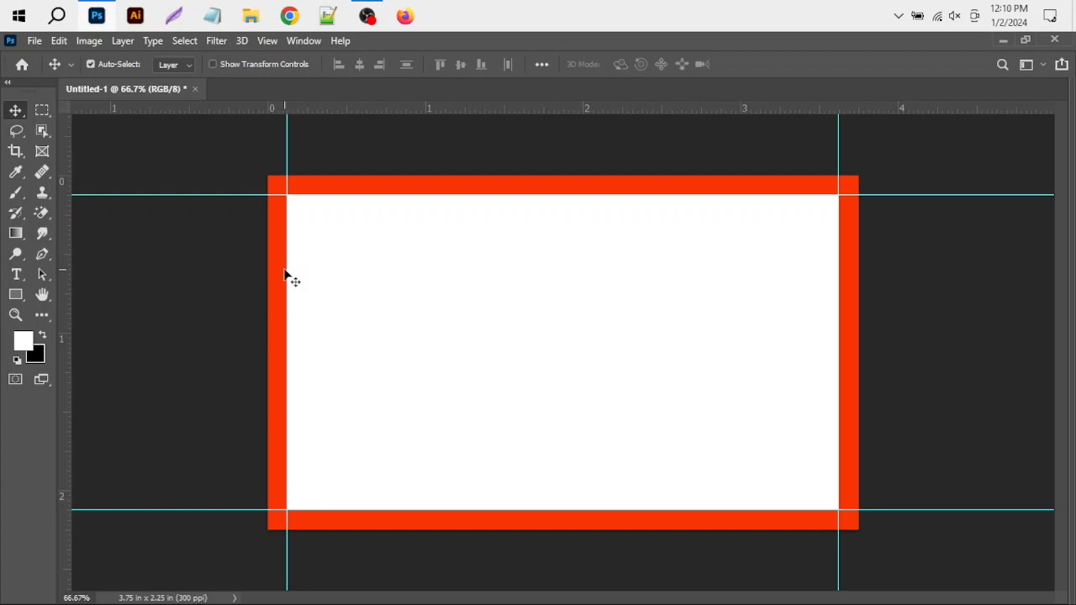
Step: Place guides along all four outer edges of the red bleed border
left_click_drag(62, 301, 267, 300)
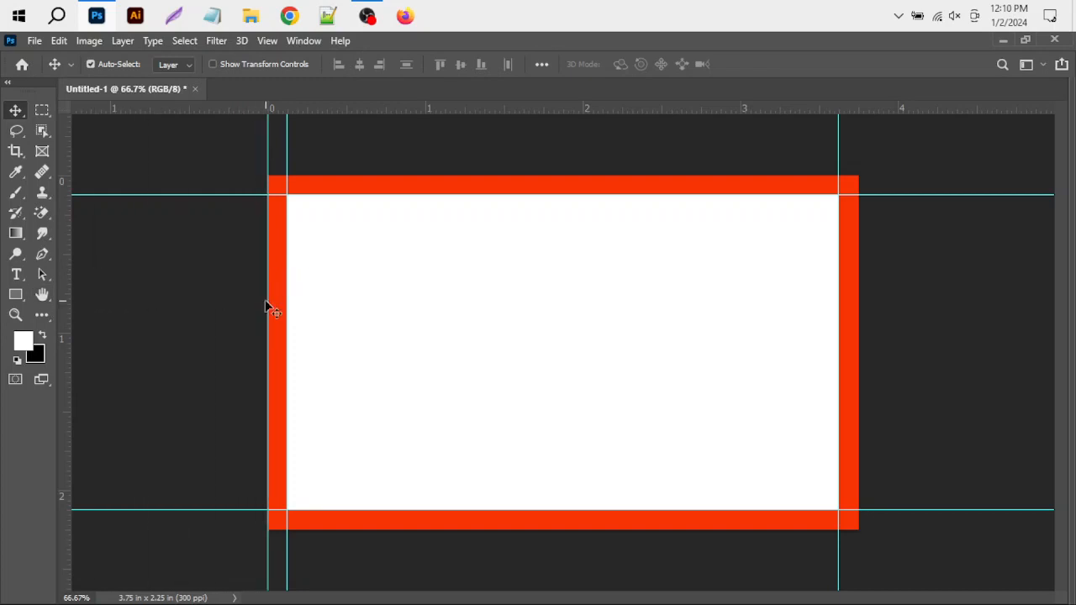
left_click_drag(552, 105, 560, 176)
left_click_drag(566, 108, 589, 528)
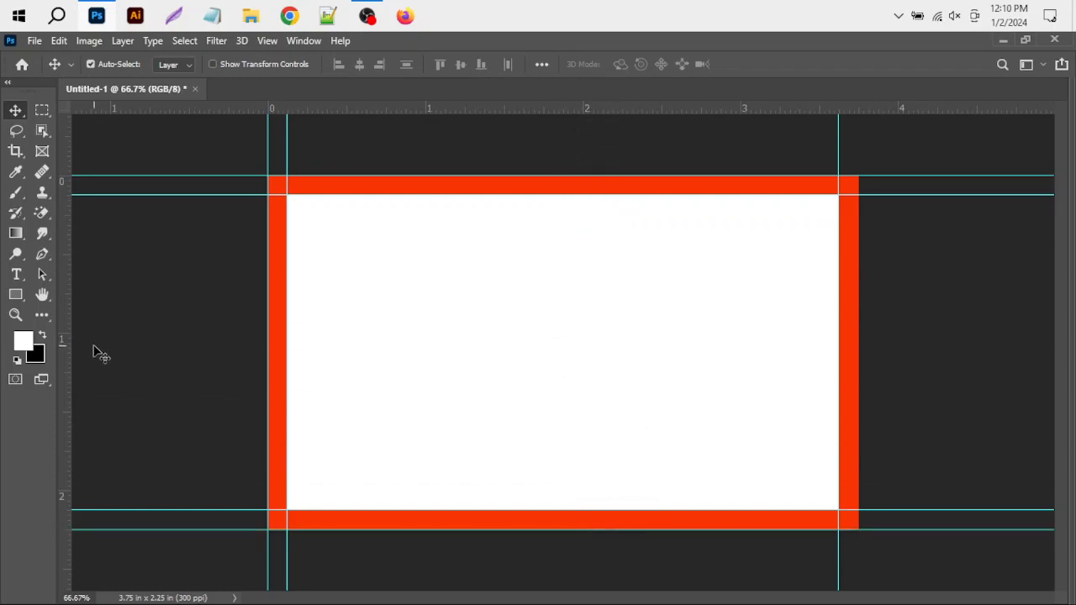
left_click_drag(69, 330, 853, 315)
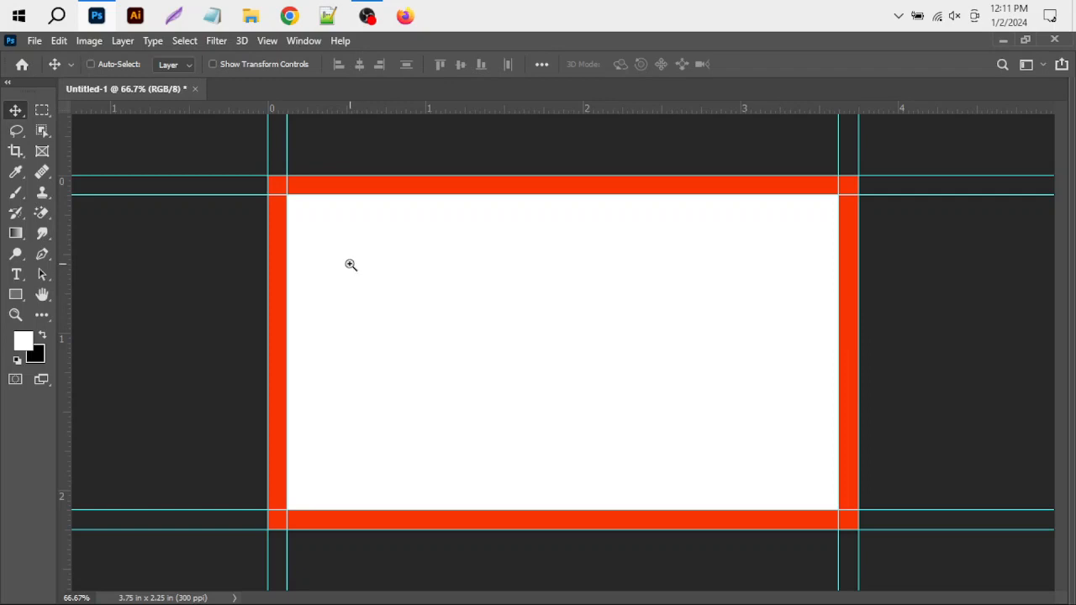
Step: Try a strokeless white square of about 0.12 inches over the bleed border's upper-left corner, and undo it
key("ctrl+plus")
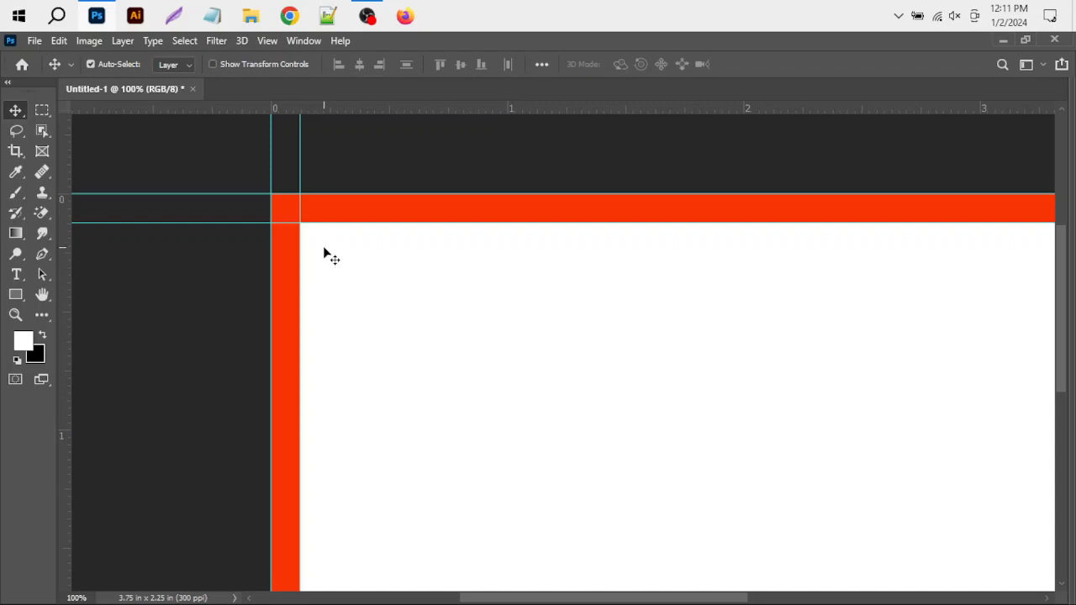
scroll(327, 233, "up", 1)
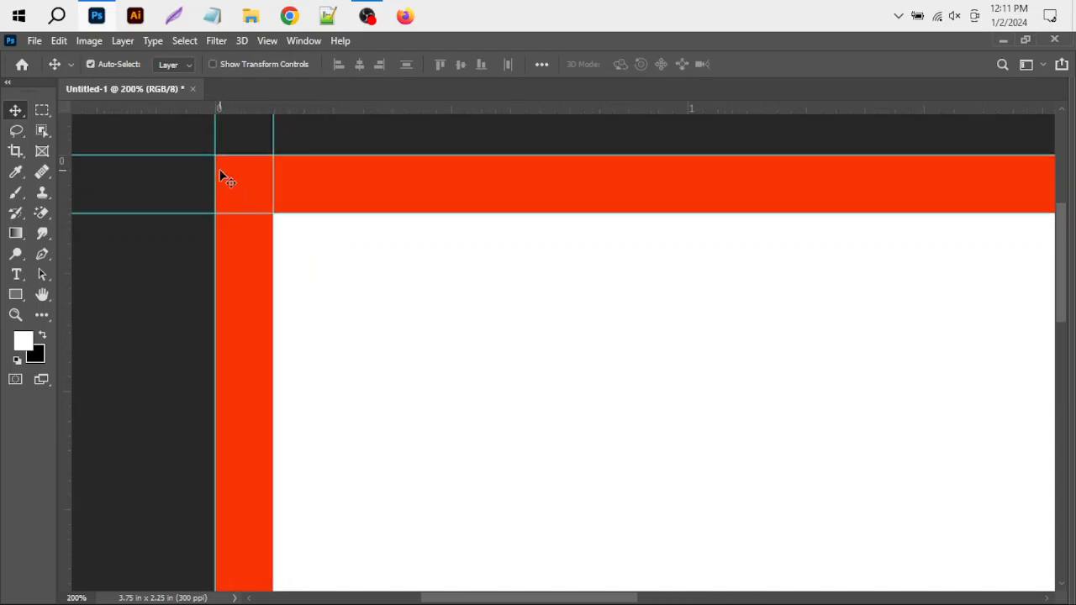
left_click(18, 299)
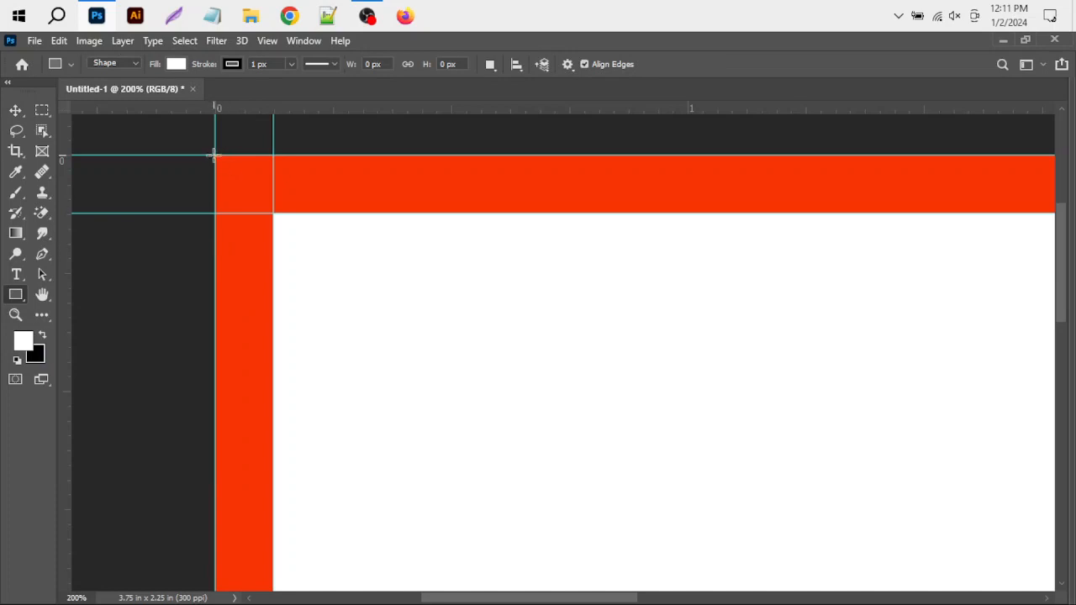
left_click_drag(216, 155, 275, 216)
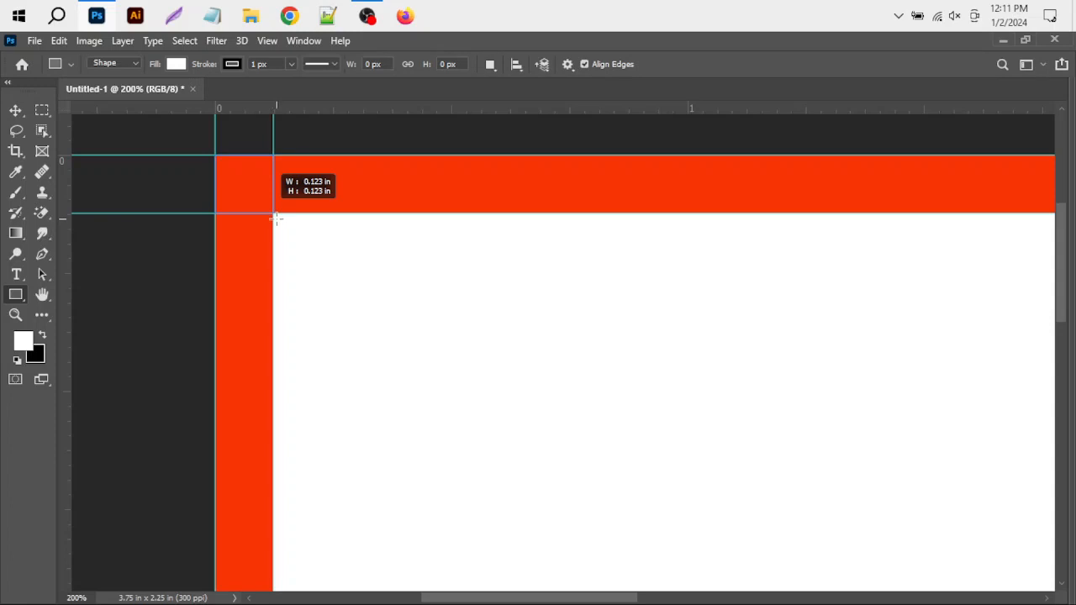
left_click_drag(276, 218, 276, 218)
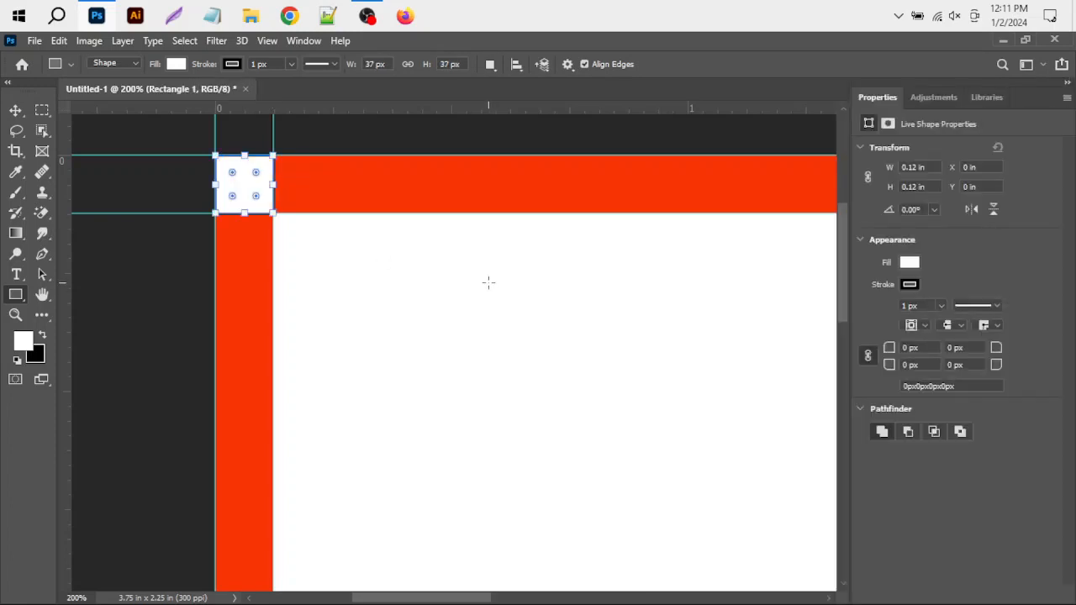
left_click(233, 64)
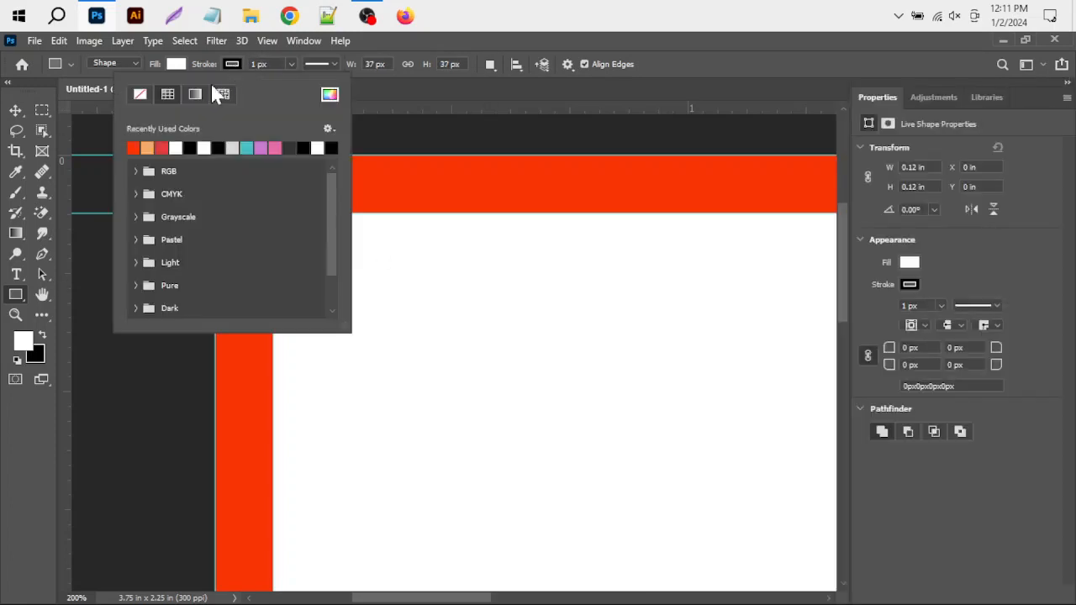
left_click(142, 100)
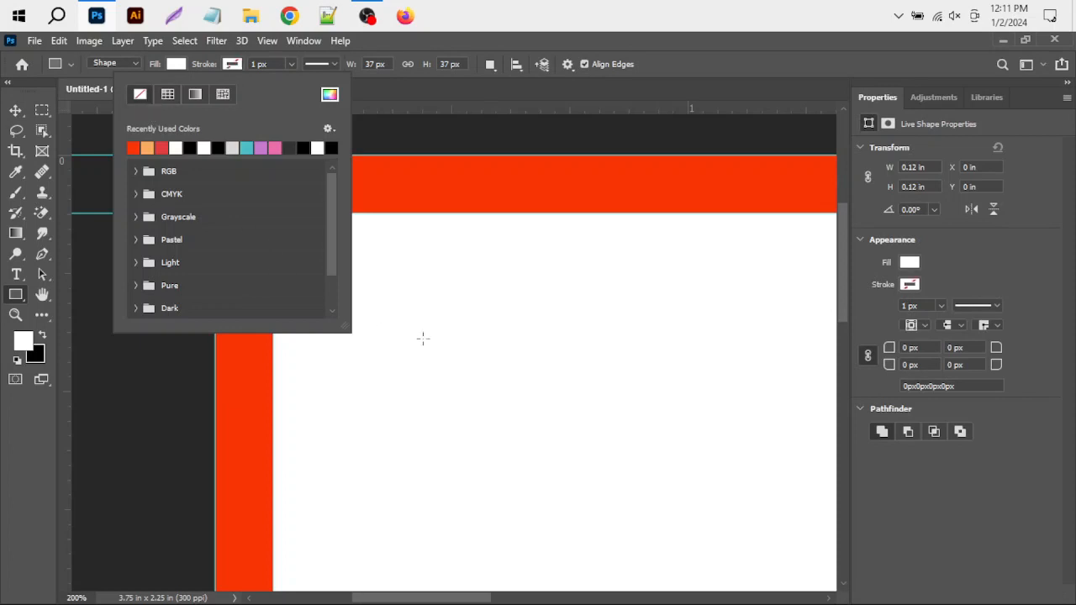
left_click(293, 244)
left_click(571, 227)
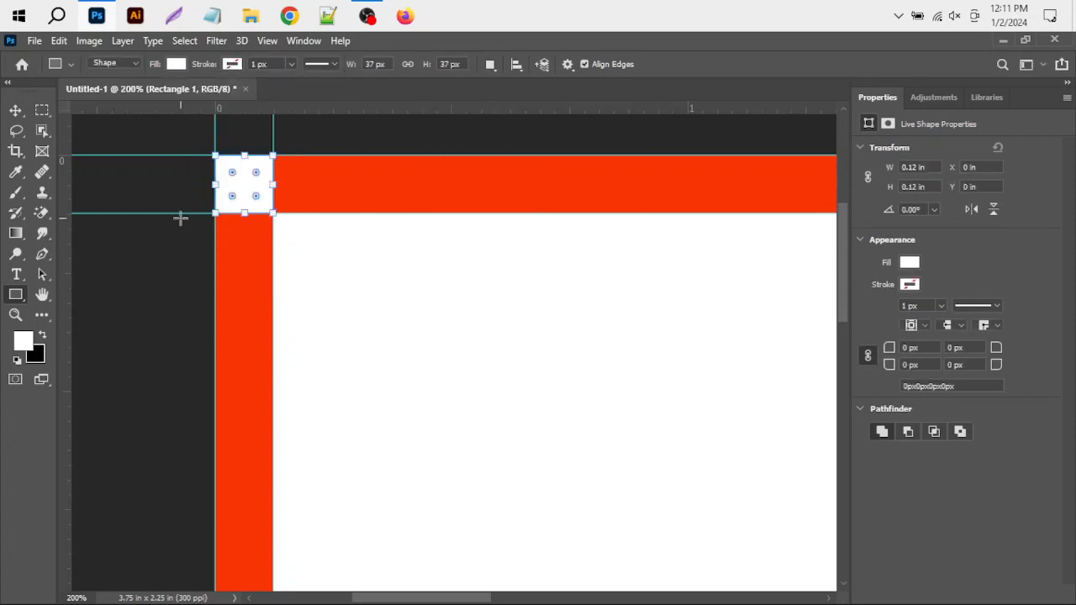
key("ctrl+z")
Step: Create a 0.125 x 0.125 inch rectangle in the white area near the canvas's upper-left corner
left_click(344, 269)
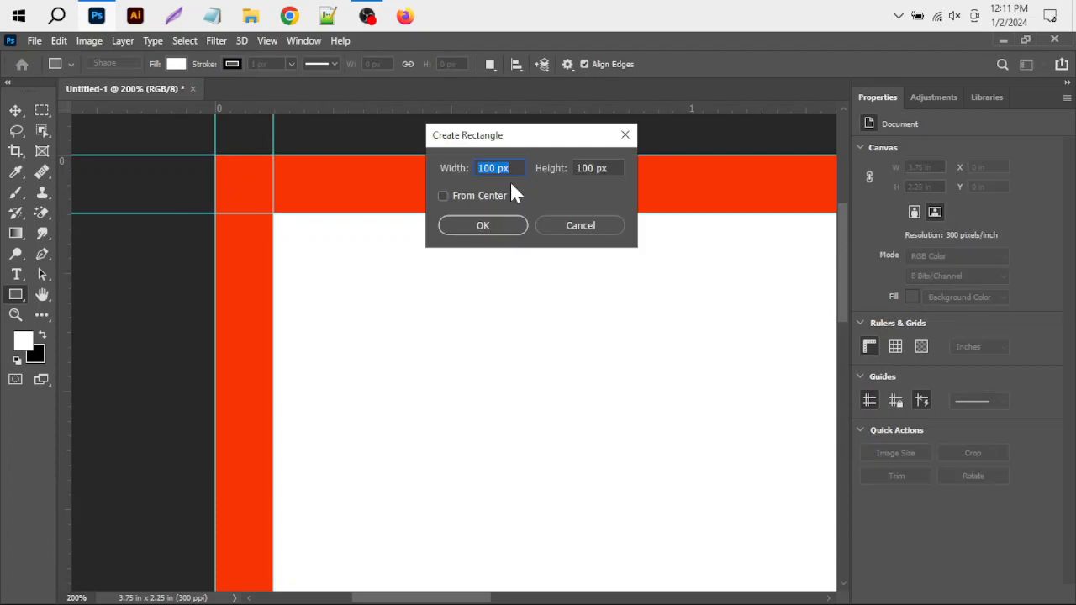
type("0.125 in")
key("Tab")
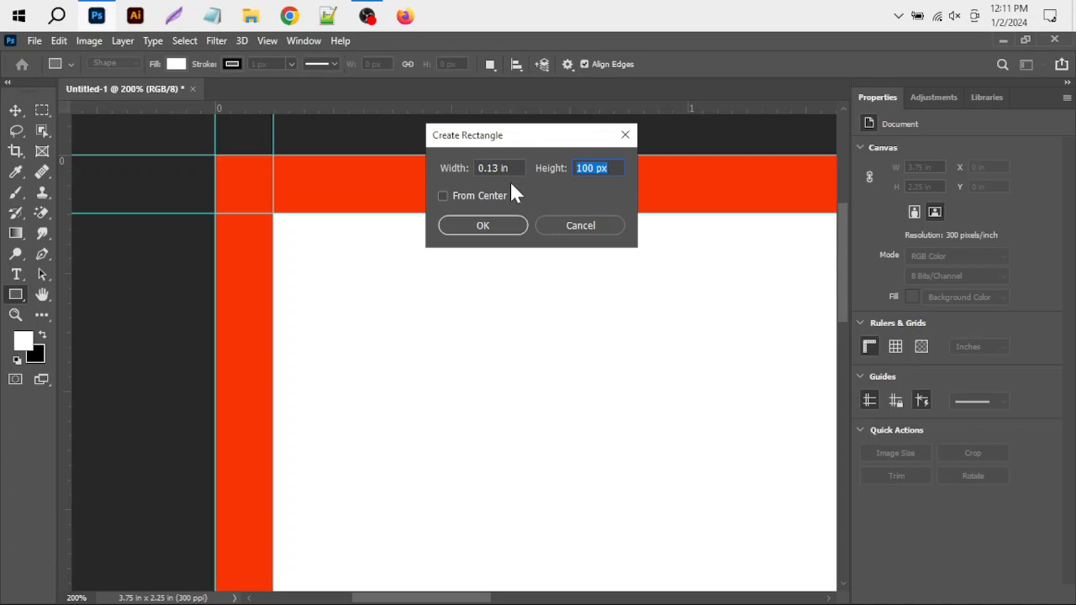
type(".125 in")
key("Tab")
left_click(508, 225)
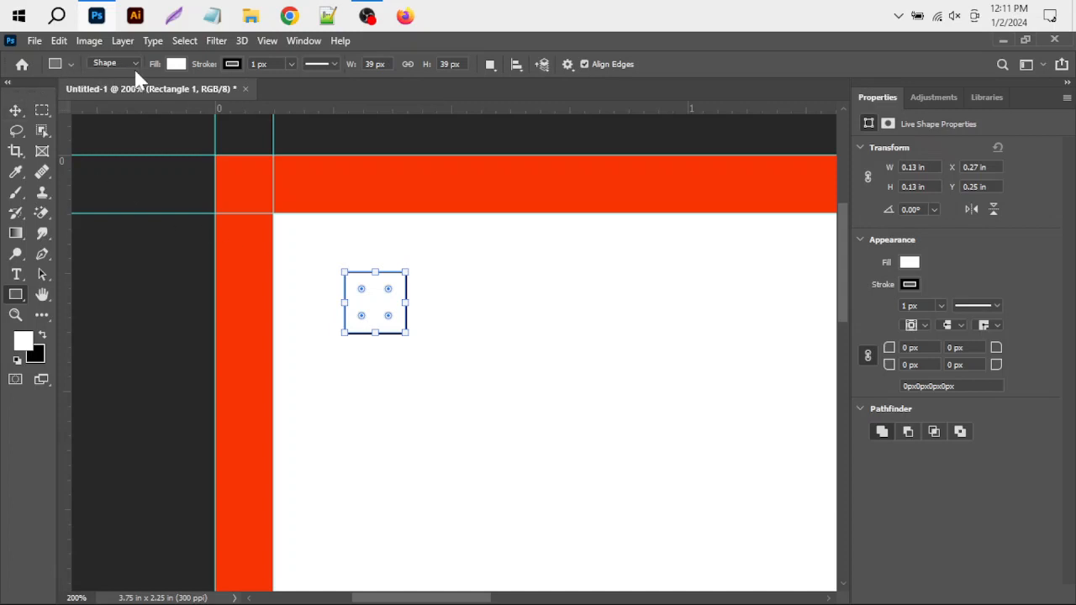
Step: Remove the small square's stroke and fill it with the recently used teal color
left_click(233, 65)
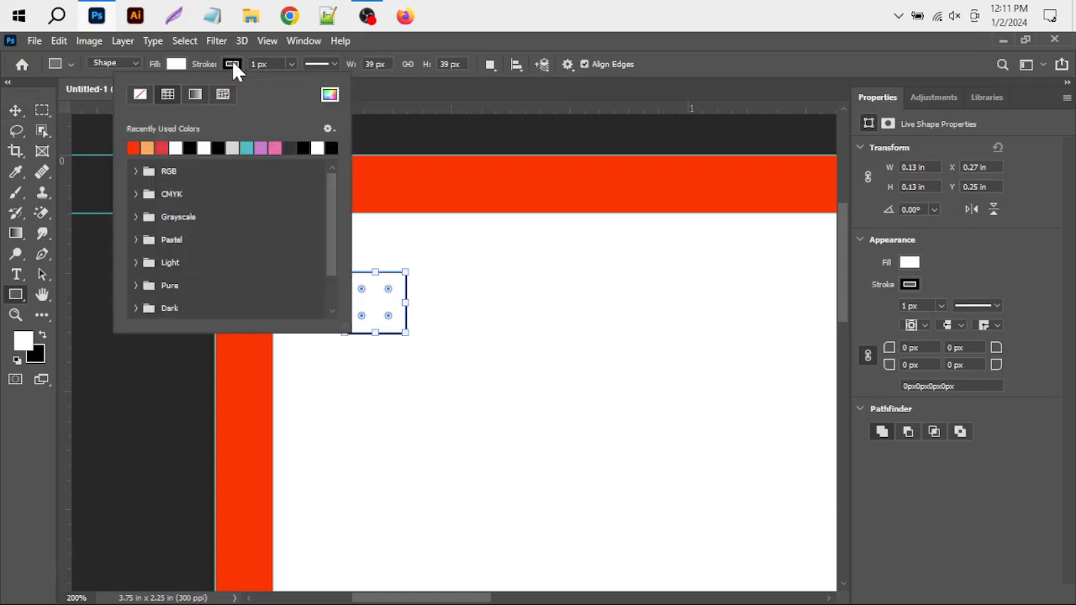
left_click(140, 95)
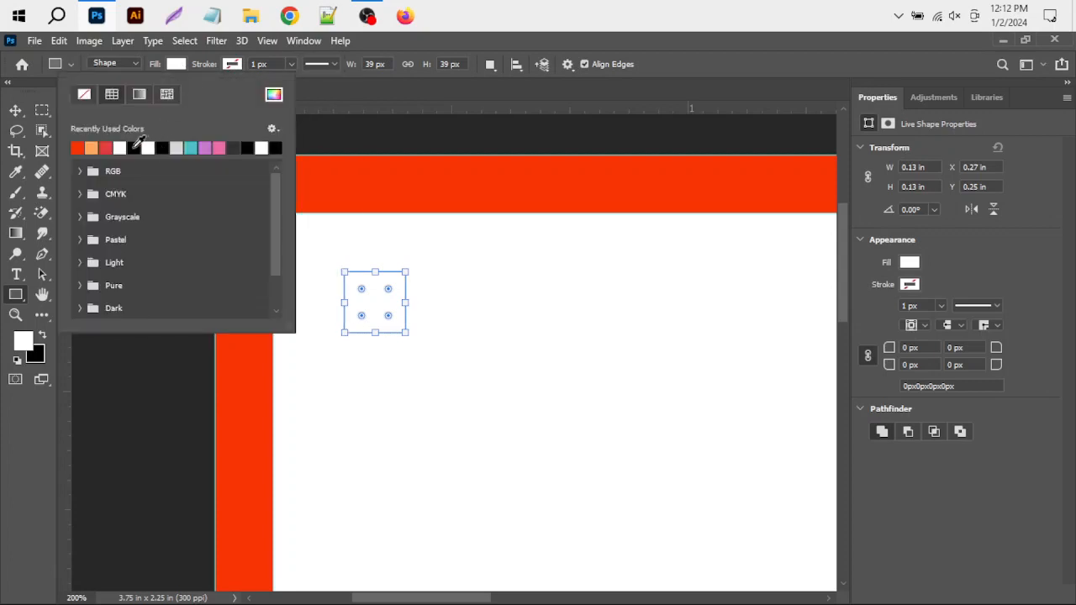
left_click(191, 148)
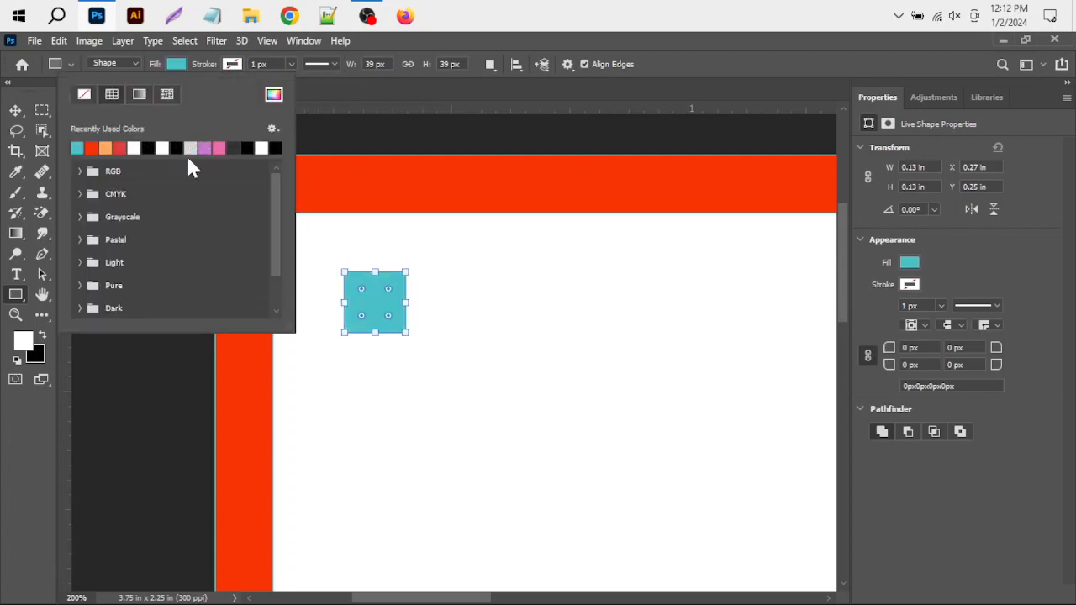
Step: Shift the small teal square slightly toward the canvas's upper-left corner and delete it
left_click(15, 112)
left_click(428, 312)
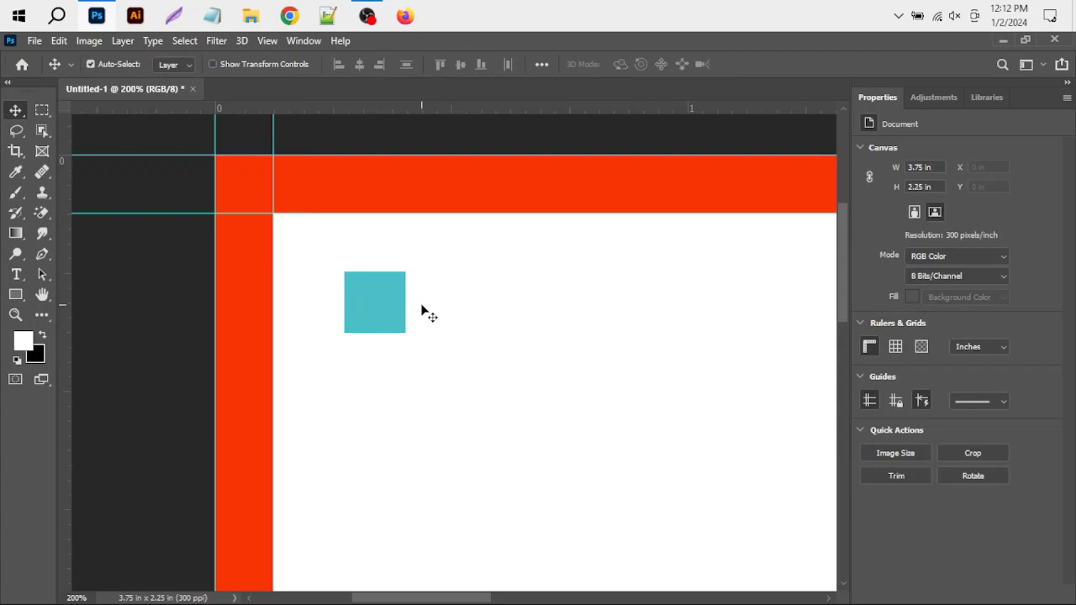
key("ctrl+0")
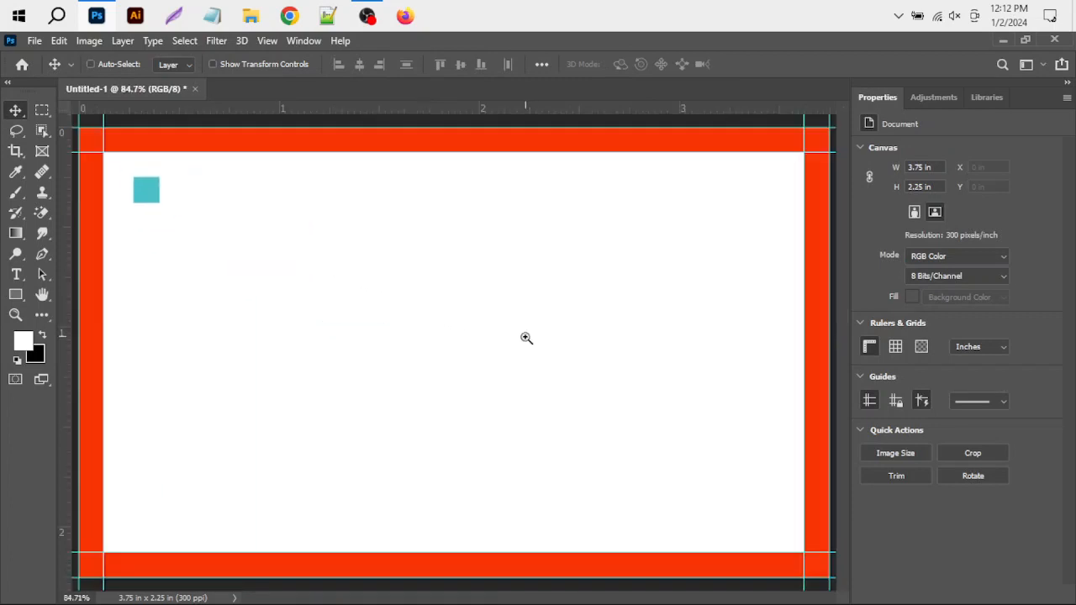
left_click(185, 243, "ctrl+alt")
left_click(239, 255, "ctrl")
left_click_drag(253, 257, 400, 314)
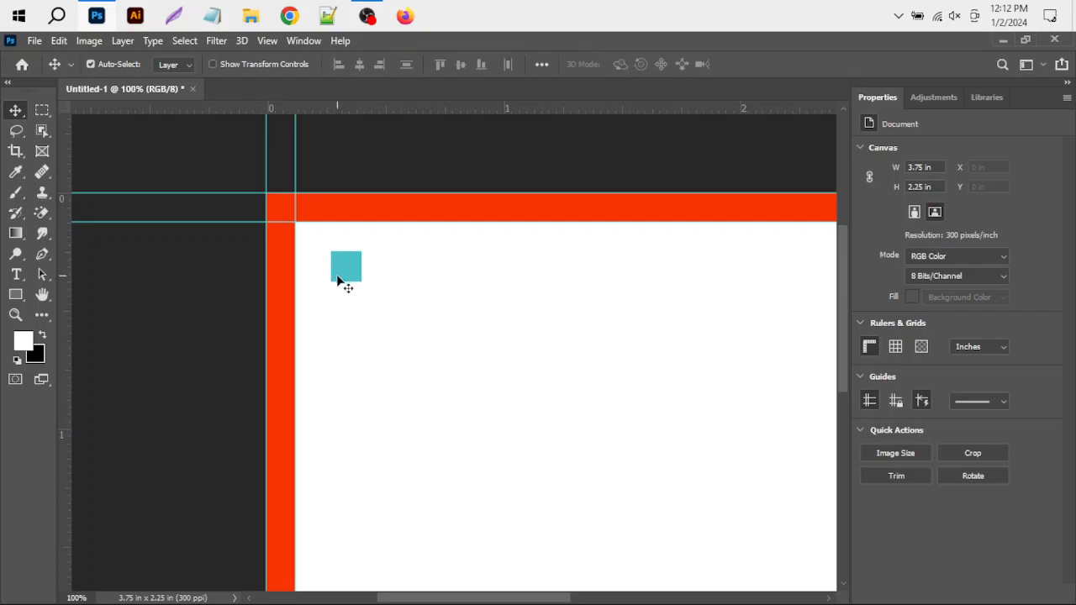
left_click_drag(351, 272, 342, 264)
left_click(286, 289)
key("Delete")
Step: Create a new 0.125 x 0.125 inch rectangle in the white area near its upper-left corner
left_click(17, 291)
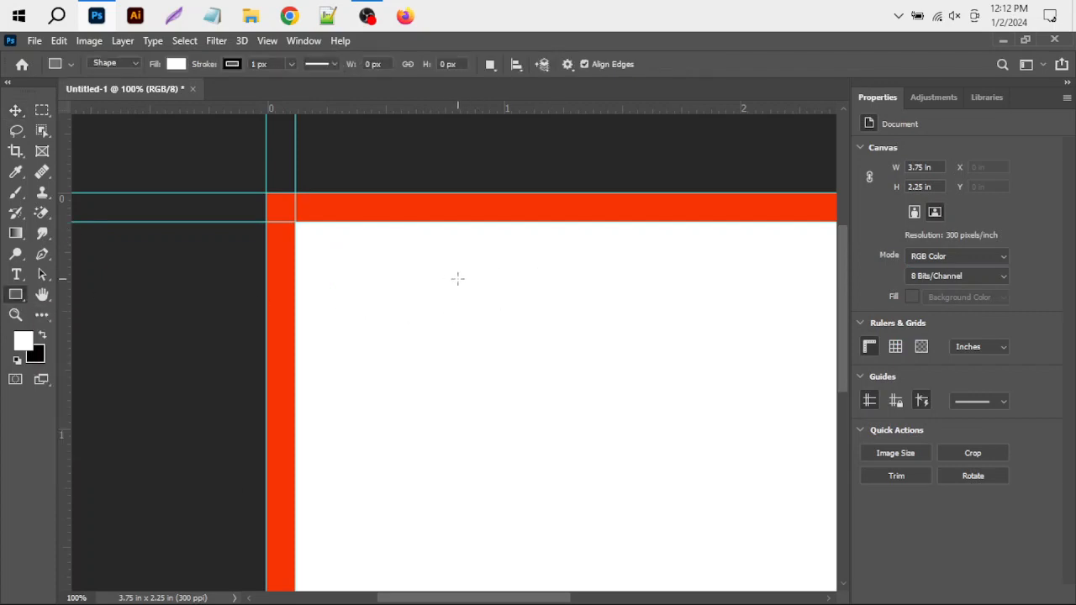
left_click(357, 268)
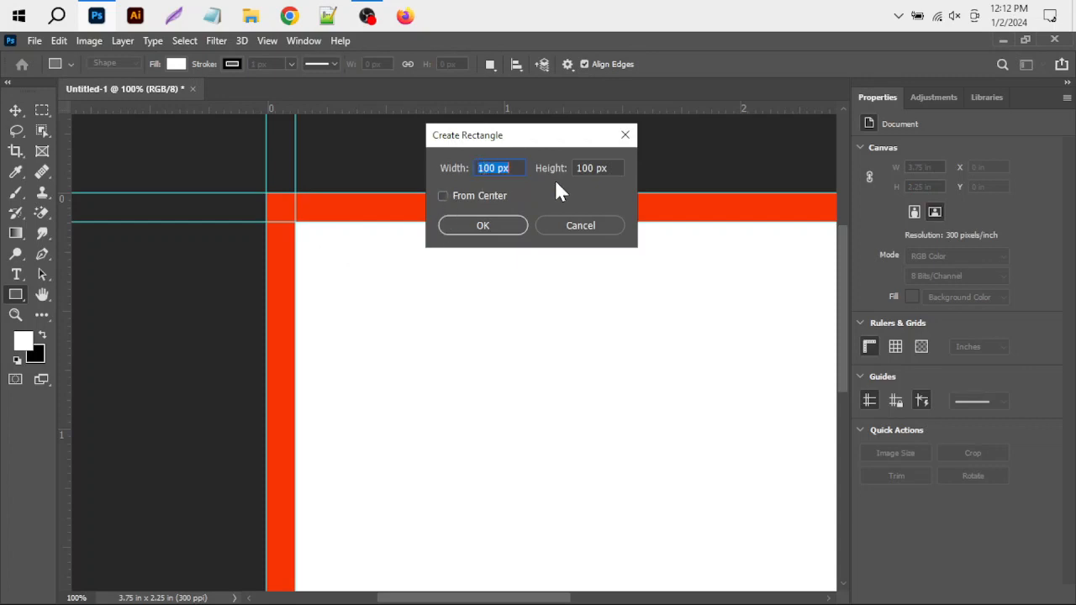
type("0.125 in")
key("Tab")
type("0.125 in")
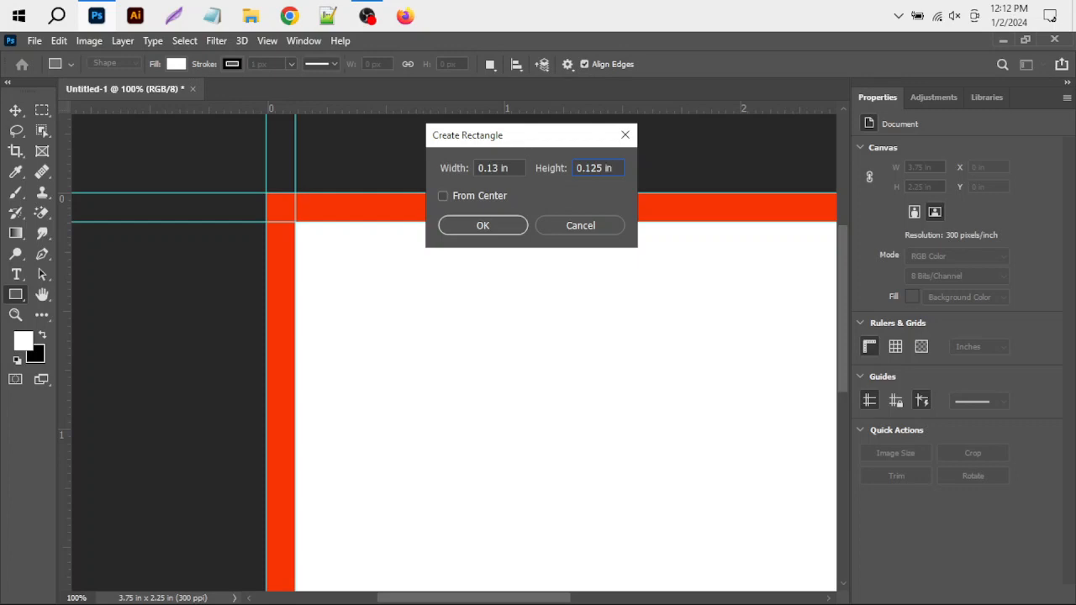
left_click(519, 168)
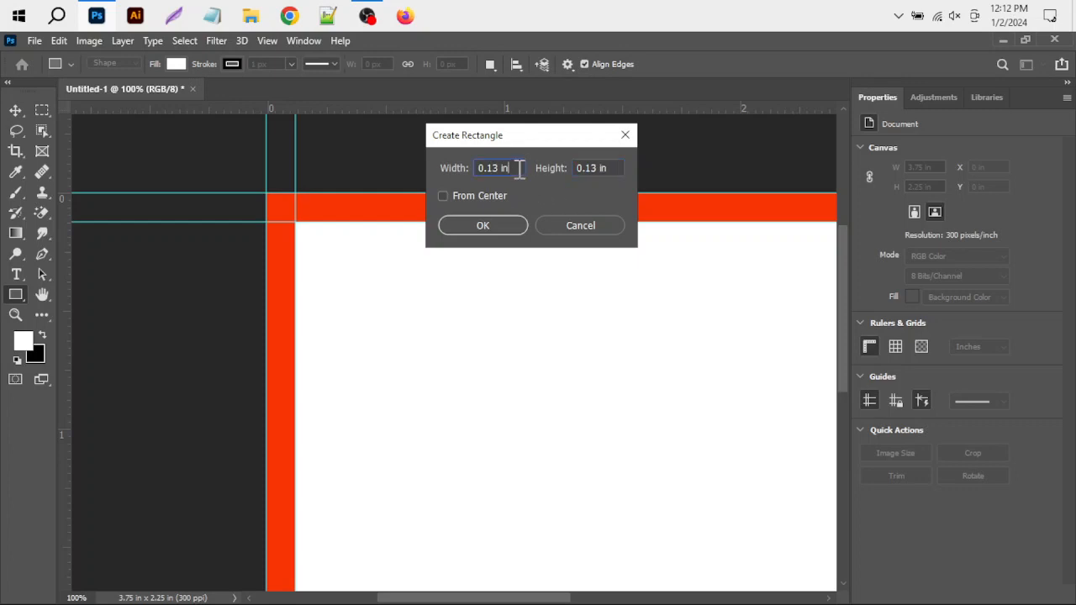
left_click(511, 220)
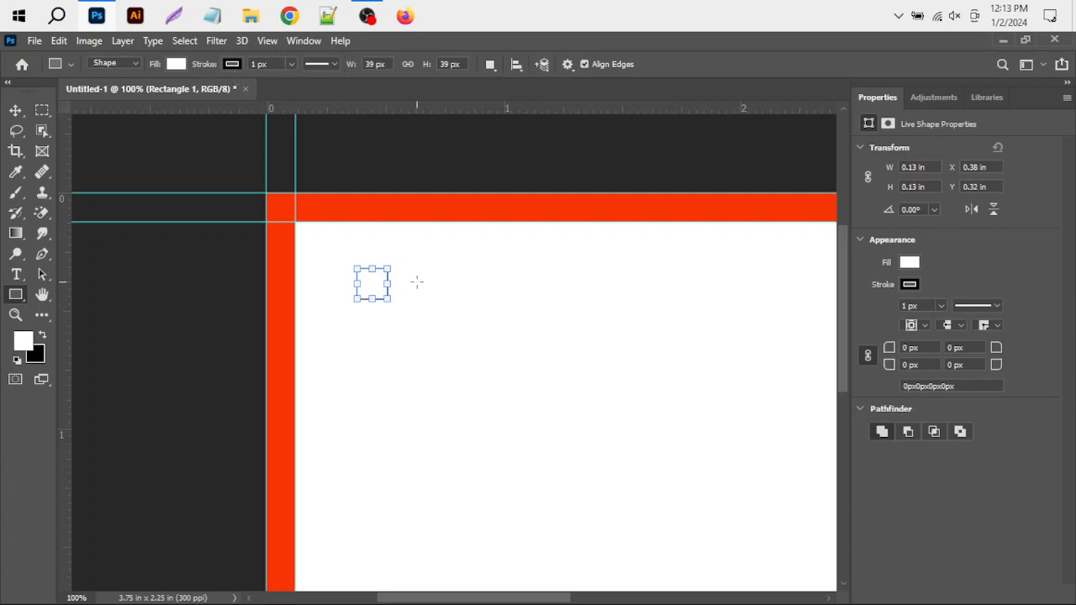
Step: Remove the new square's stroke and fill it with the recently used teal color
left_click(233, 64)
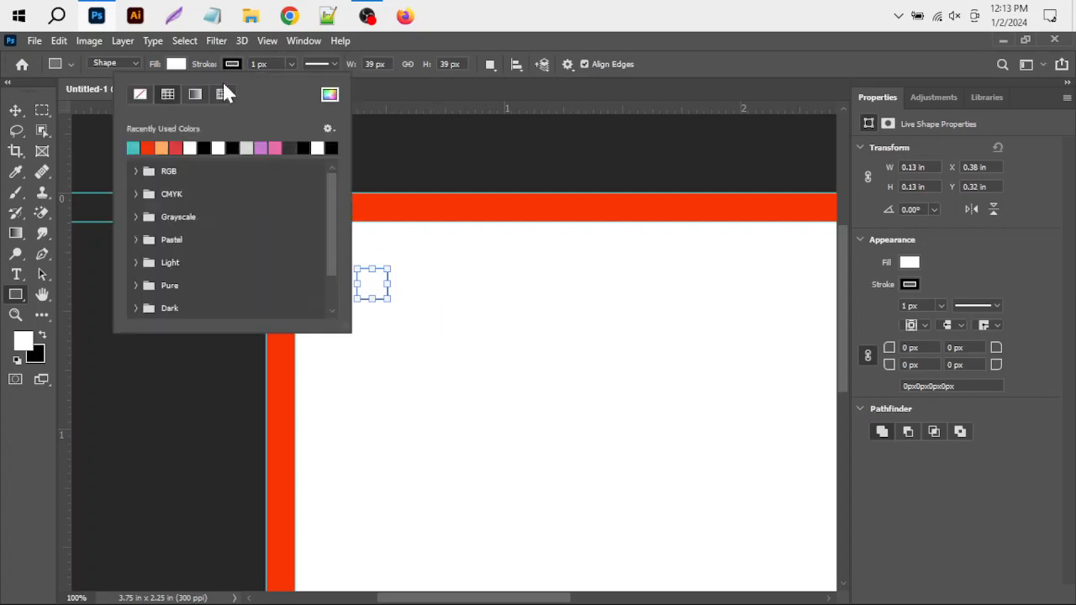
left_click(141, 95)
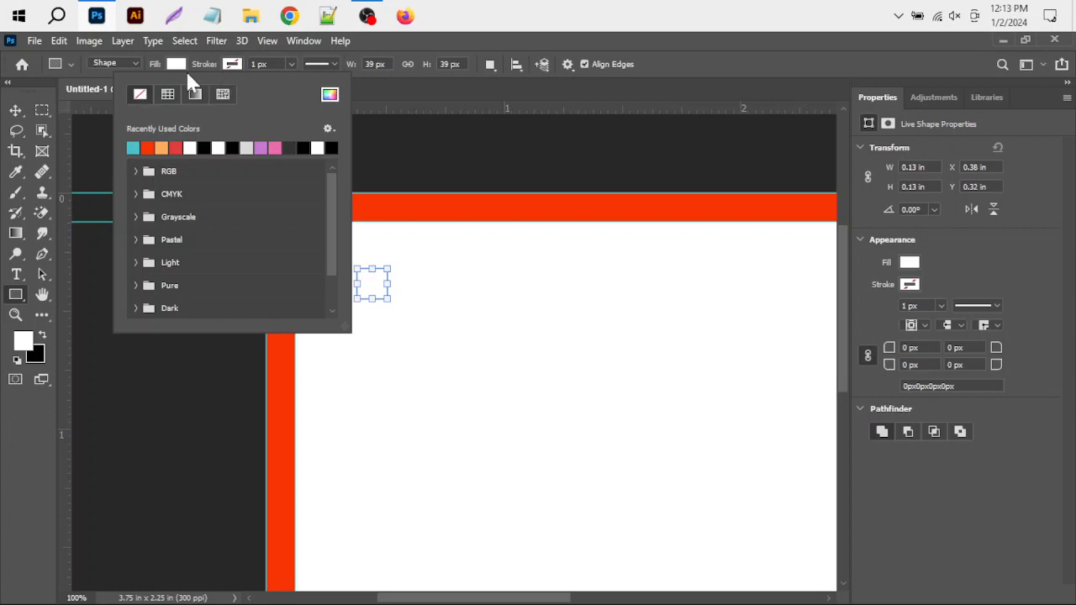
left_click(179, 67)
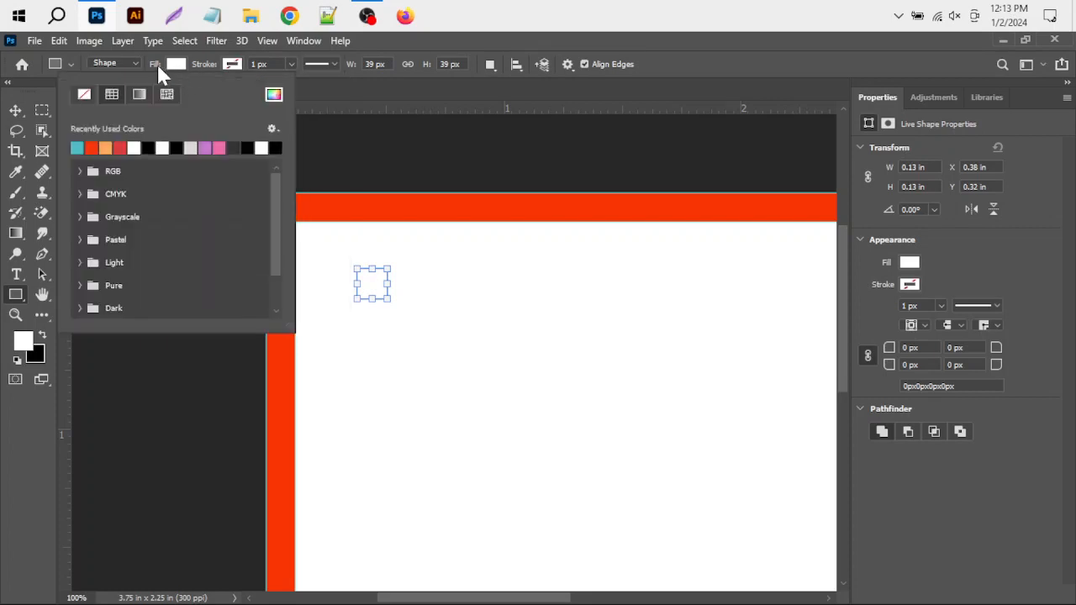
left_click(78, 147)
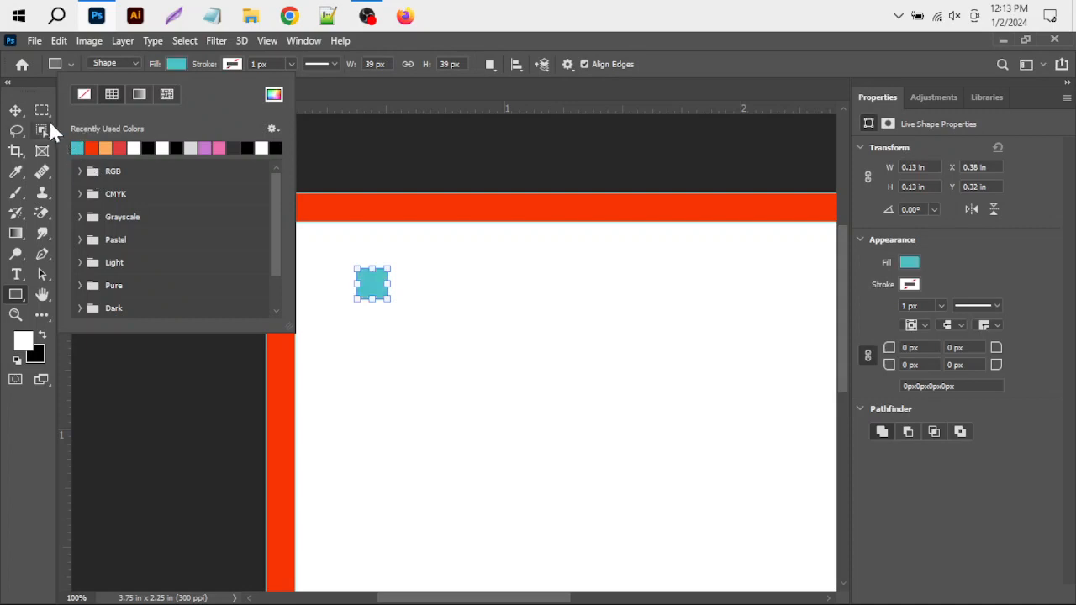
Step: Move the teal square into the white area's upper-left corner and place a copy in its lower-right corner
left_click(16, 111)
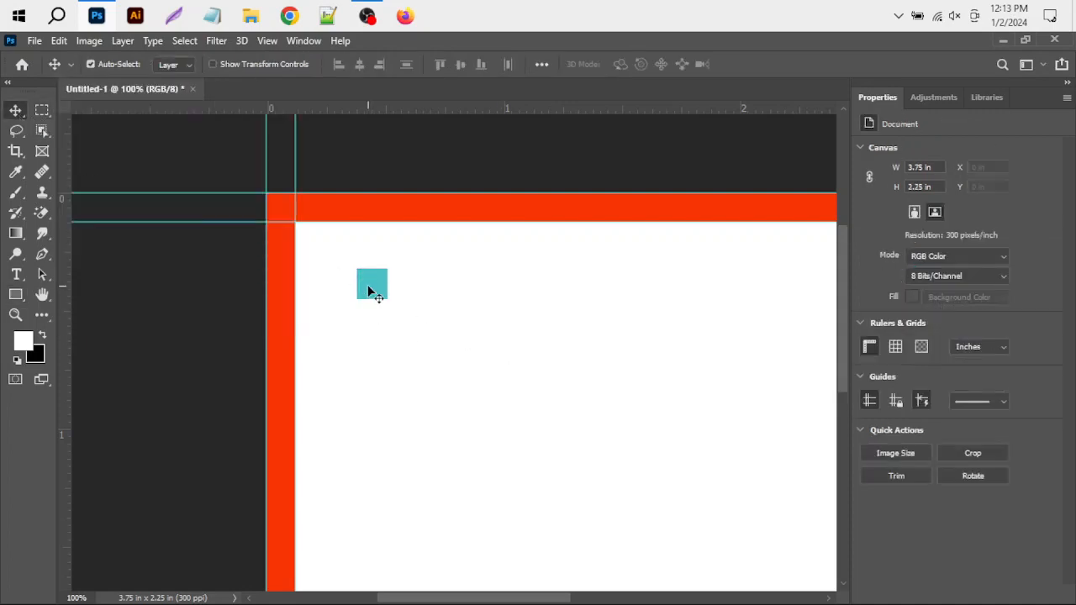
left_click_drag(372, 290, 311, 238)
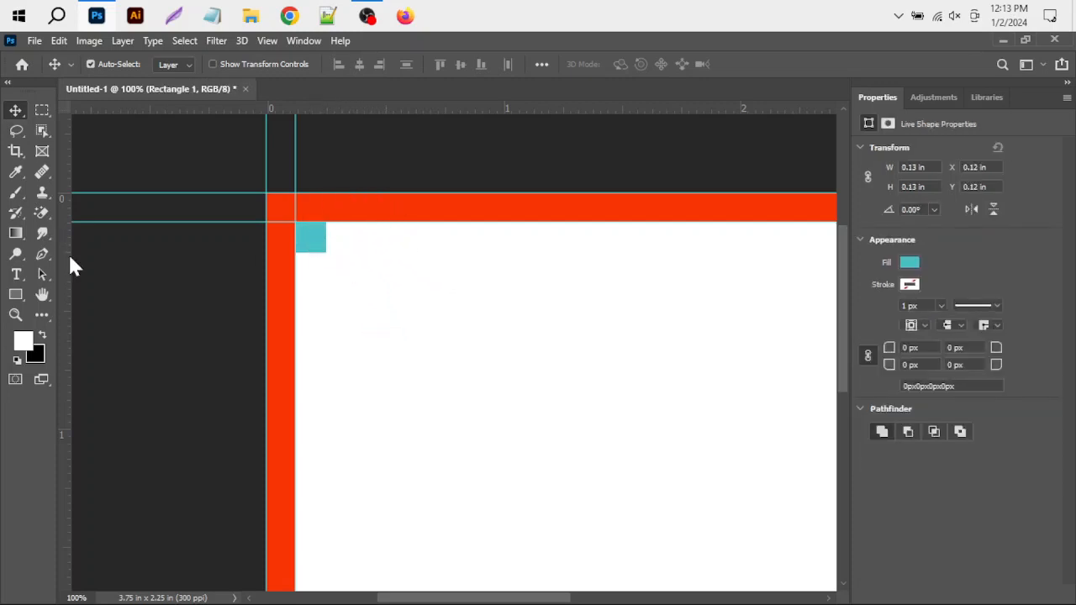
key("ctrl+minus")
key("ctrl+minus")
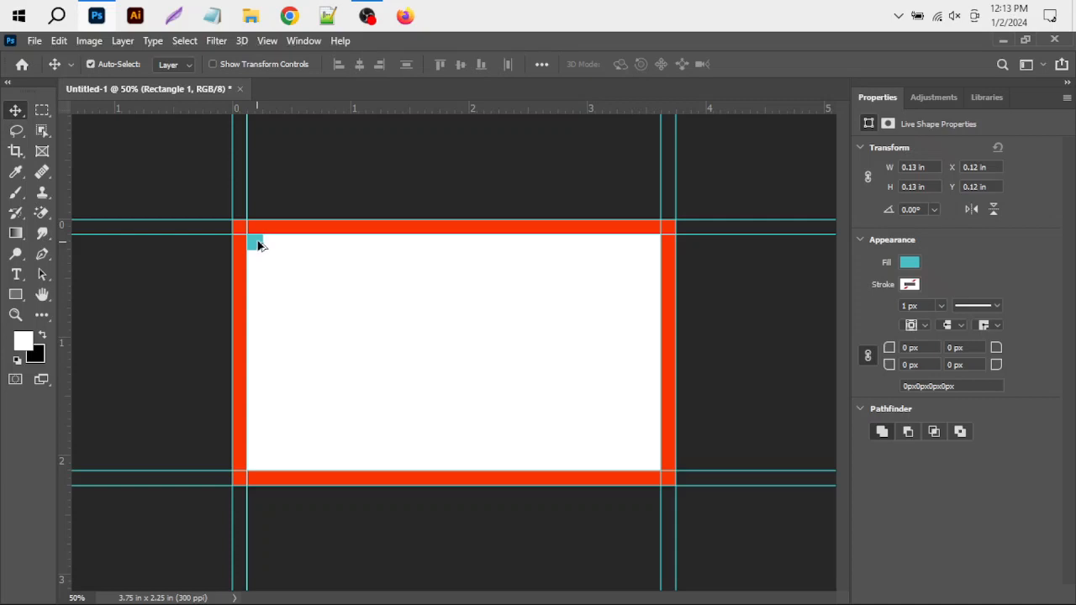
left_click_drag(258, 244, 654, 464)
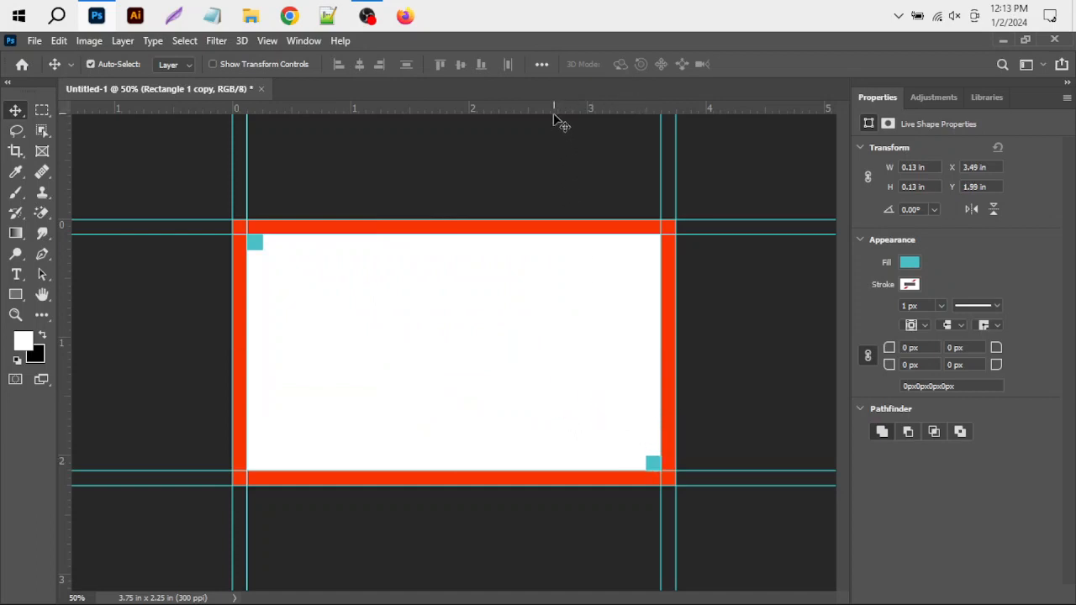
Step: Place a horizontal guide along the lower edge and a vertical guide along the right edge of the upper-left teal square
left_click_drag(559, 109, 254, 250)
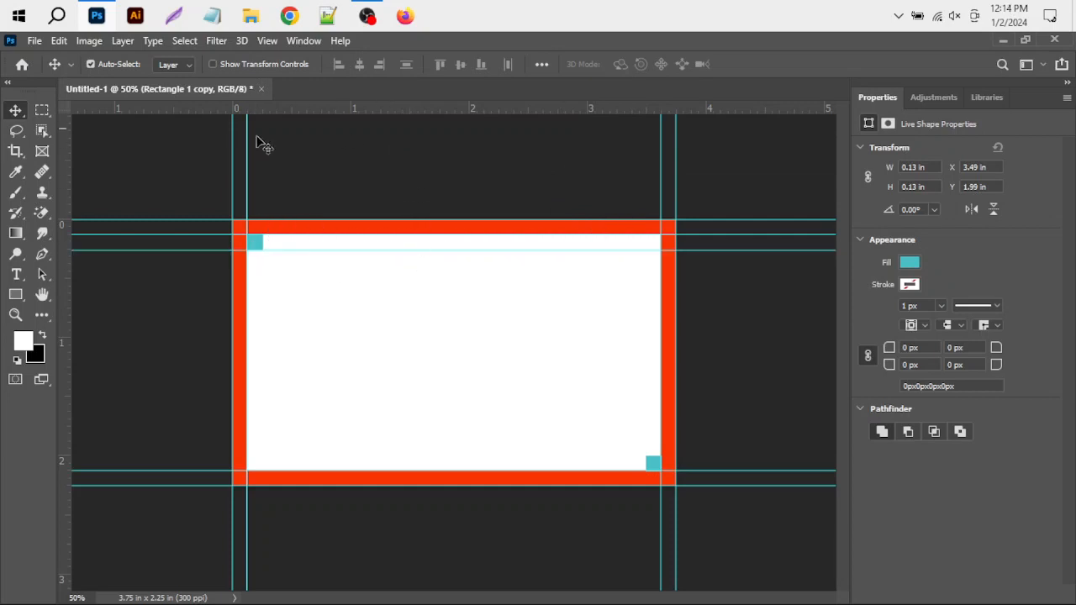
left_click_drag(64, 243, 260, 242)
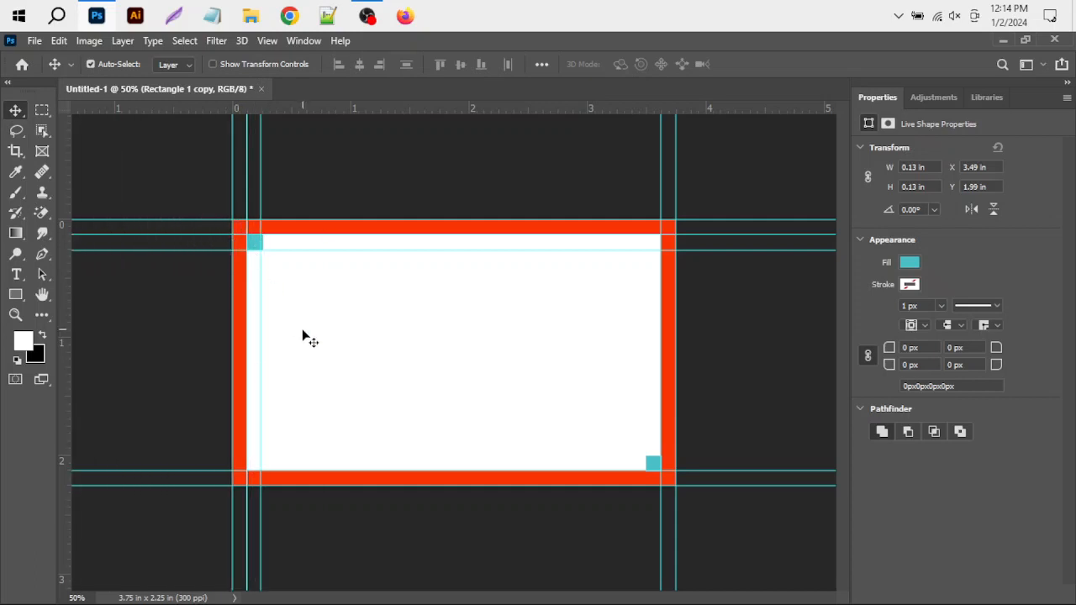
key("ctrl+plus")
key("ctrl+plus")
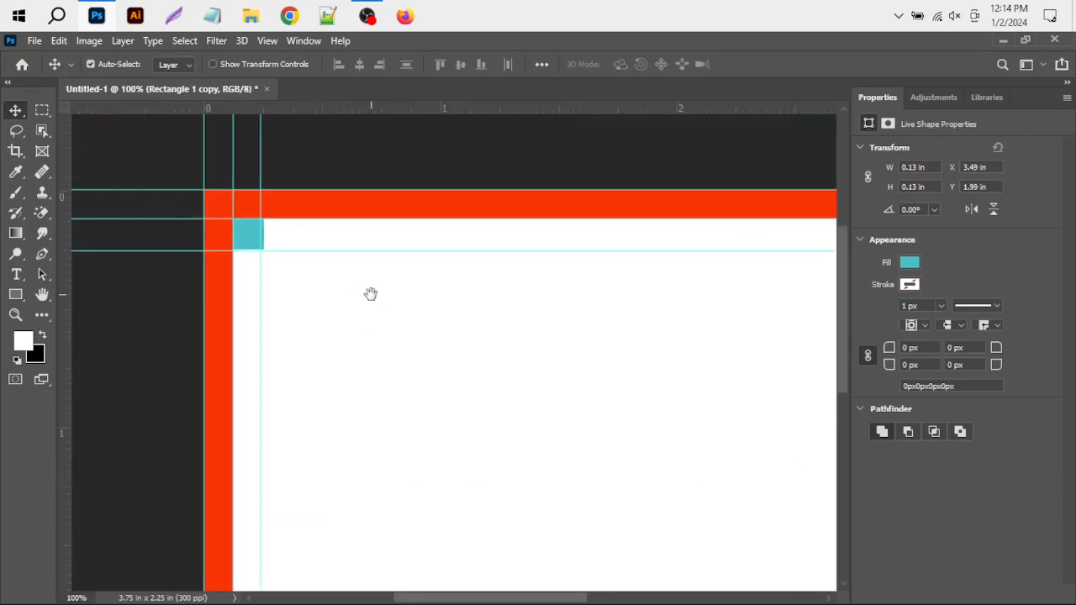
key("ctrl+z")
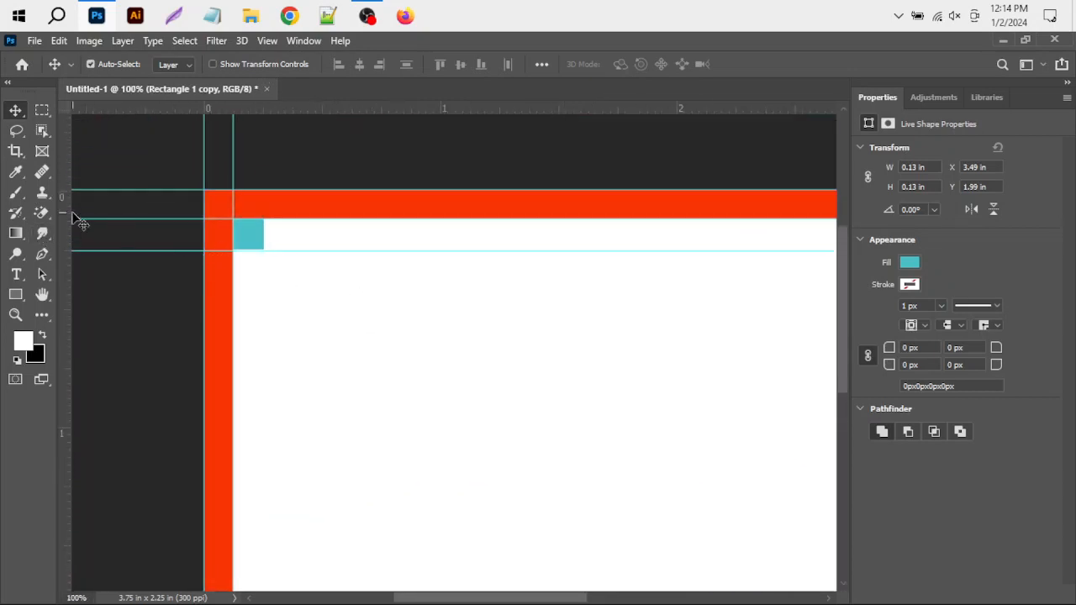
left_click_drag(62, 218, 215, 237)
left_click_drag(246, 236, 263, 235)
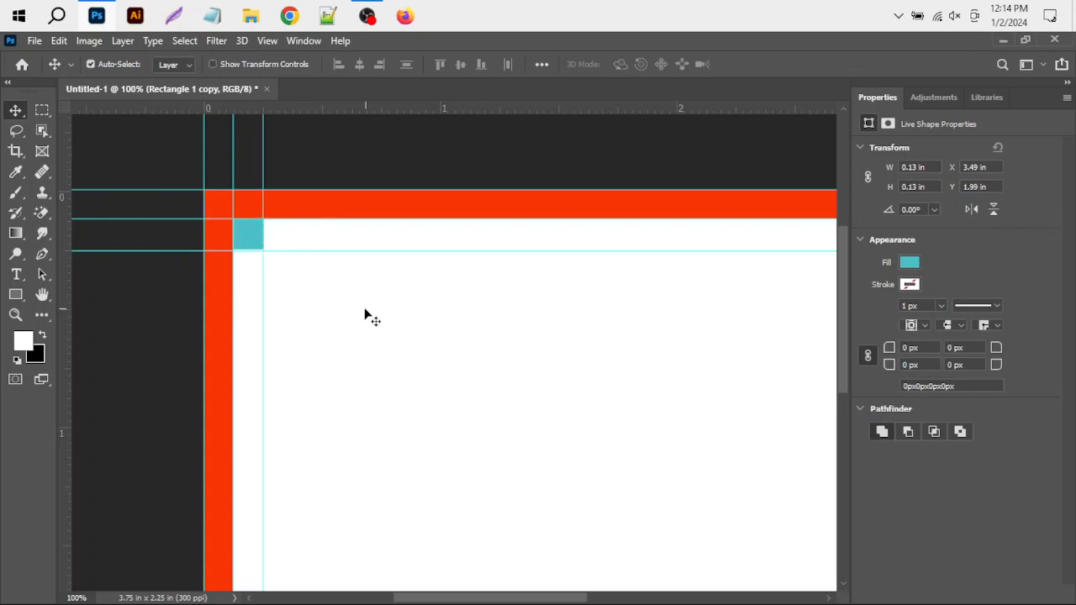
Step: Place a vertical guide along the left edge and a horizontal guide along the upper edge of the lower-right teal square
left_click(353, 312, "ctrl+alt")
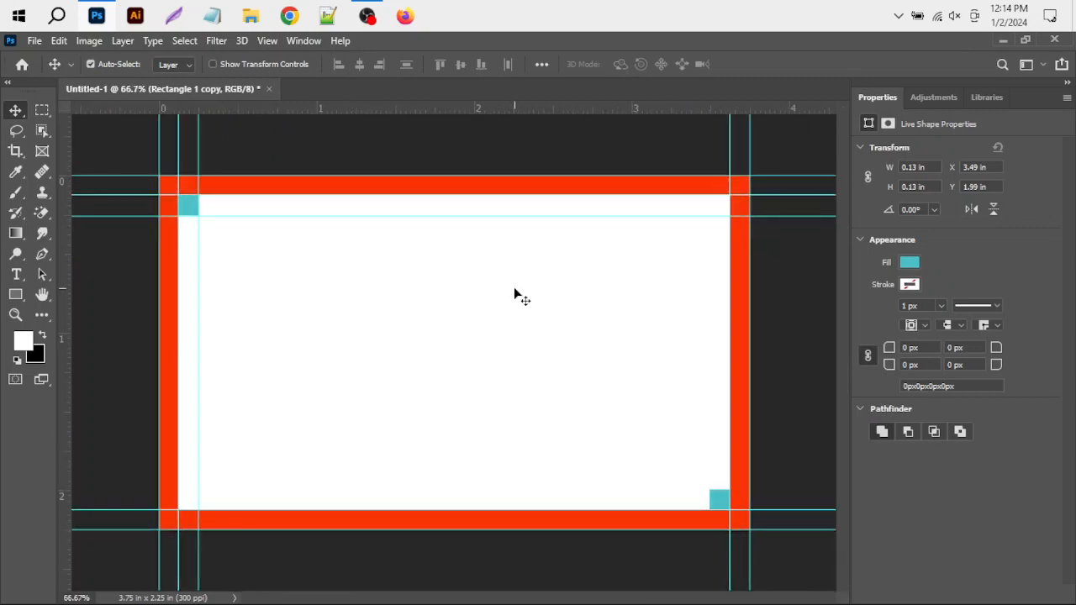
left_click_drag(64, 435, 704, 503)
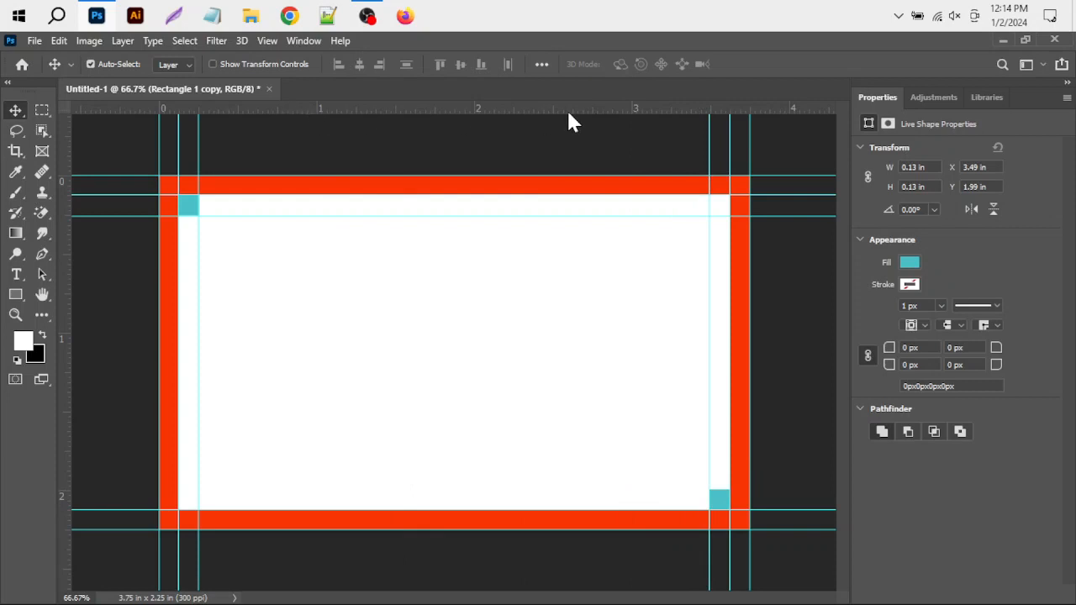
left_click_drag(672, 110, 720, 491)
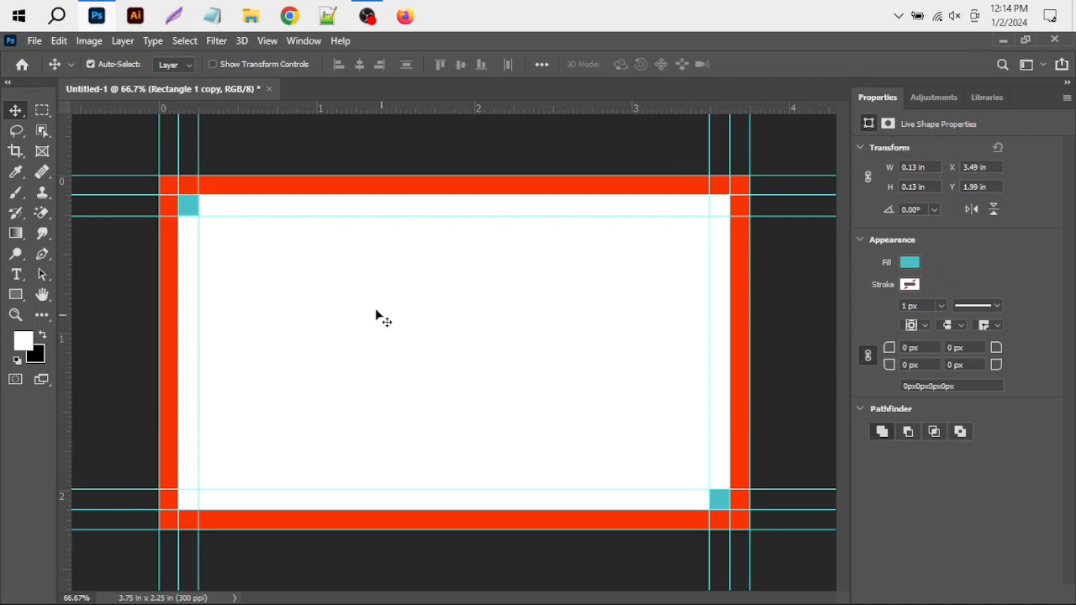
Step: Realign the two inner guides exactly with the lower and right edges of the upper-left teal square
left_click(282, 227, "ctrl")
left_click(269, 235, "ctrl")
left_click(517, 339, "ctrl")
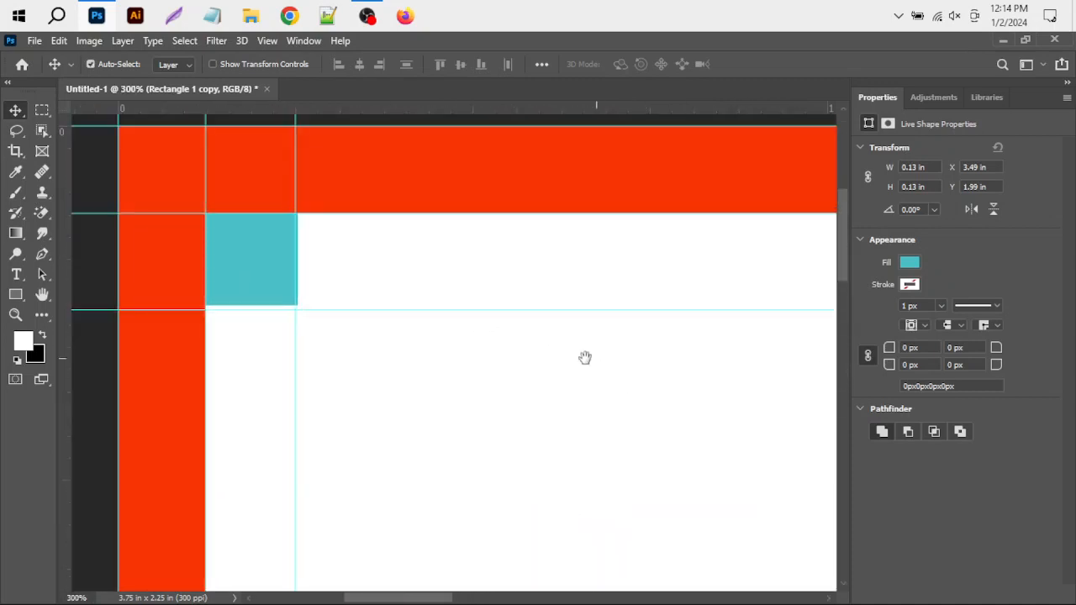
left_click(432, 302, "alt")
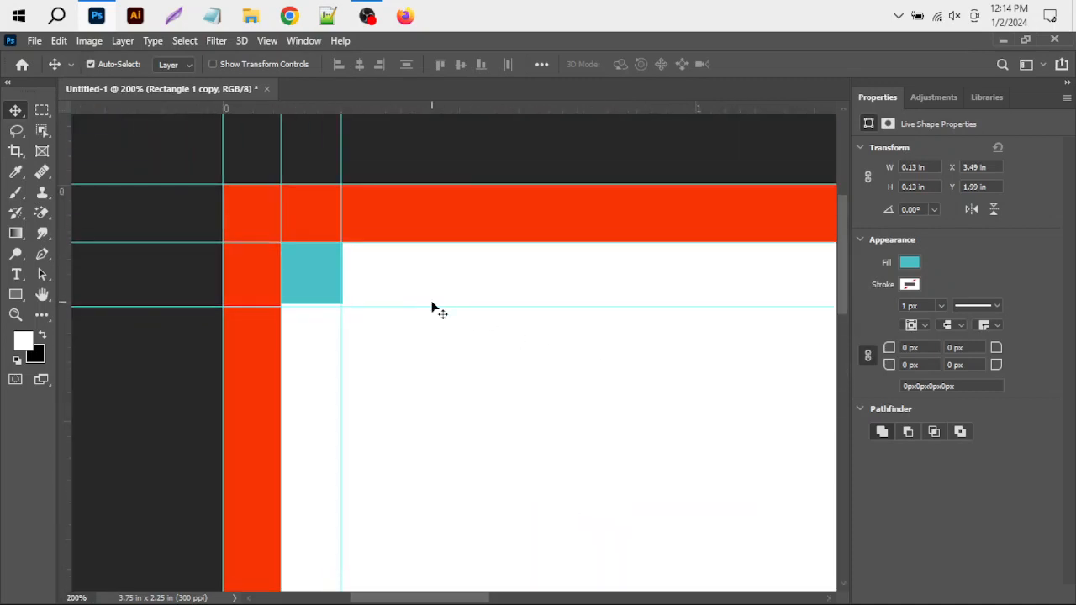
left_click_drag(504, 307, 504, 303)
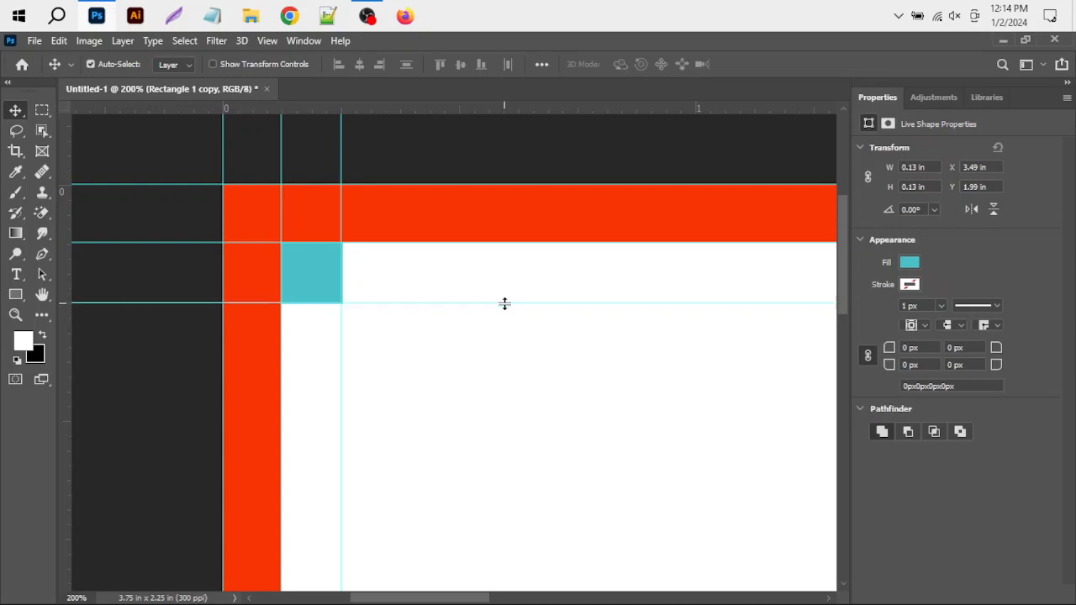
left_click(390, 310, "ctrl")
left_click(367, 300, "ctrl")
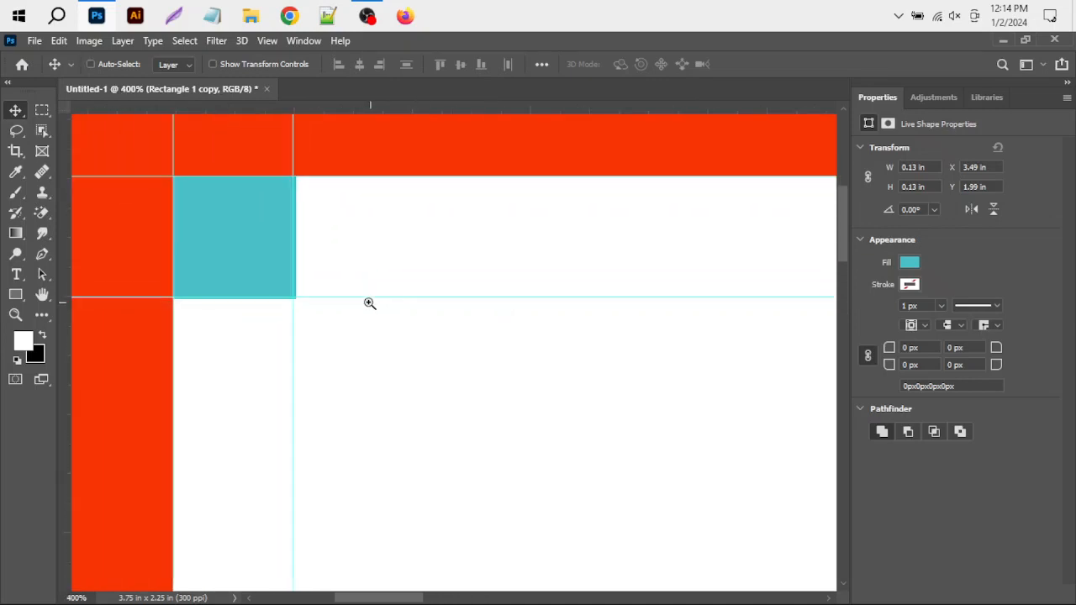
left_click(222, 302, "ctrl")
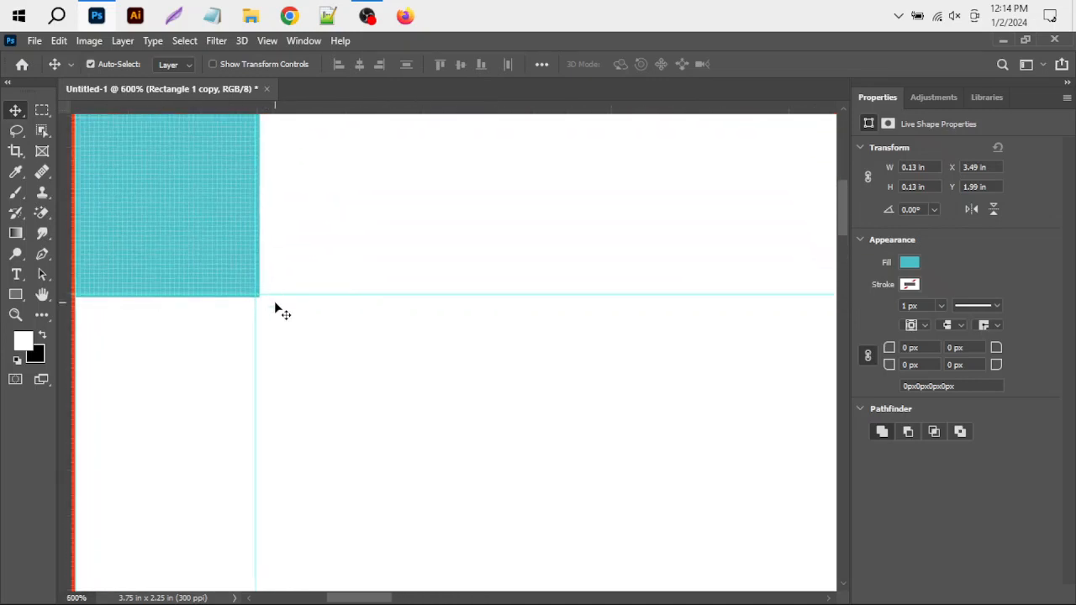
left_click_drag(284, 295, 284, 298)
left_click_drag(255, 331, 261, 277)
Step: Examine how closely the inner guides line up with the edges of the lower-right teal square
left_click(356, 268, "ctrl+alt")
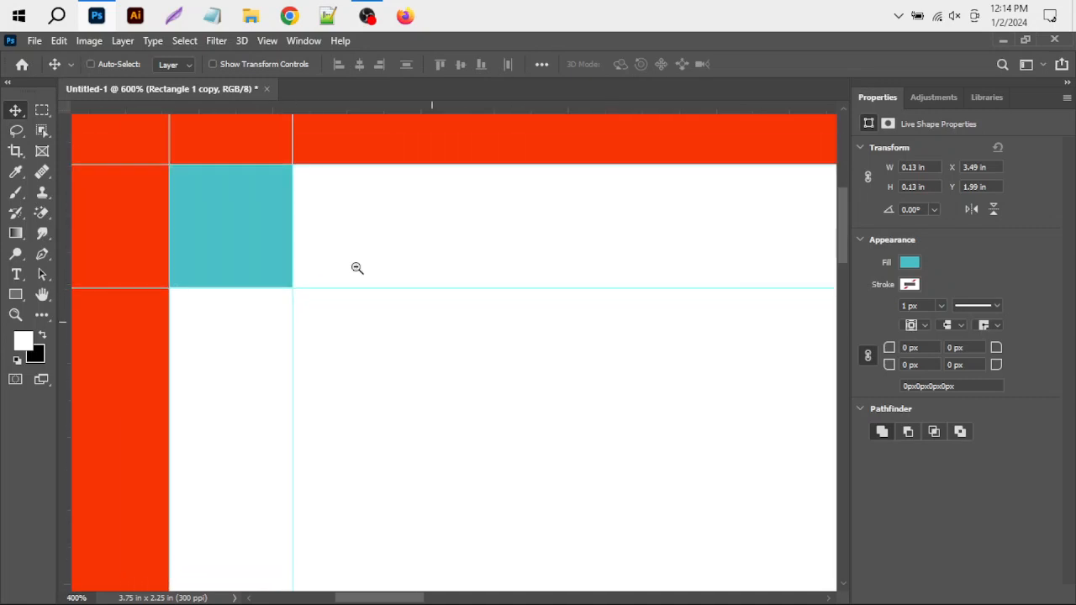
left_click(356, 268, "ctrl+alt")
left_click(357, 268, "ctrl+alt")
left_click_drag(714, 586, 315, 229)
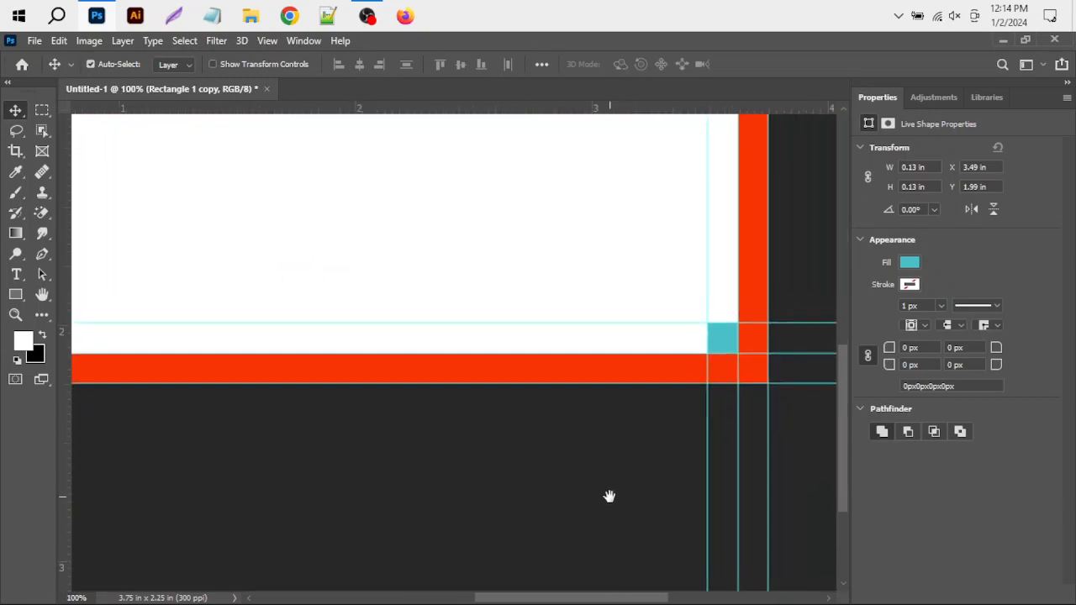
left_click(643, 374, "ctrl")
left_click(643, 374, "ctrl")
left_click_drag(757, 289, 536, 370)
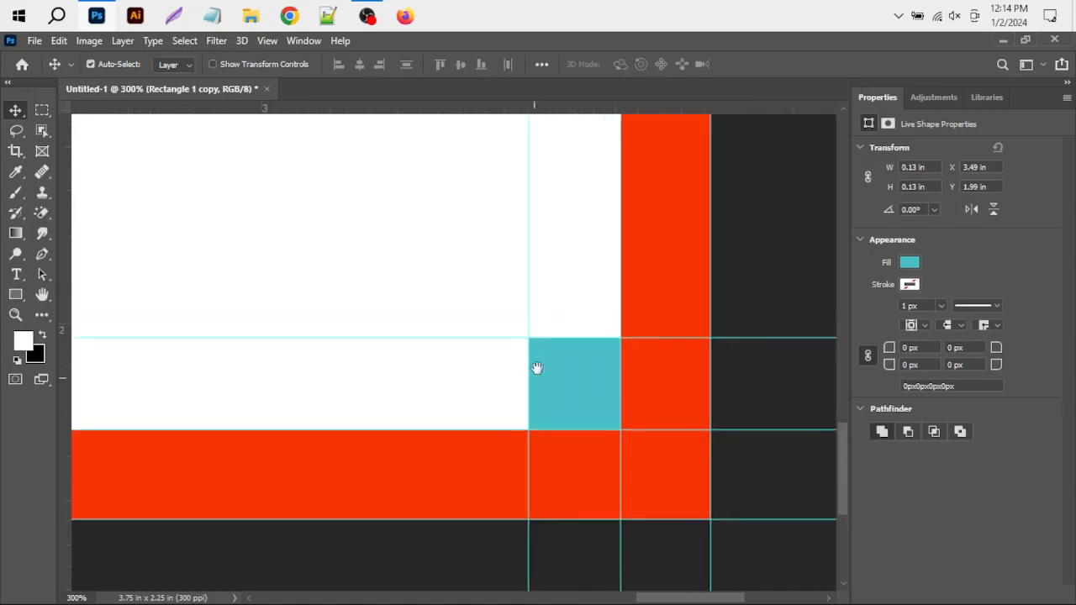
left_click(537, 369, "ctrl")
left_click(537, 369, "ctrl")
left_click(537, 369, "ctrl")
left_click(537, 369, "ctrl")
left_click(537, 369, "ctrl")
left_click(537, 369, "ctrl")
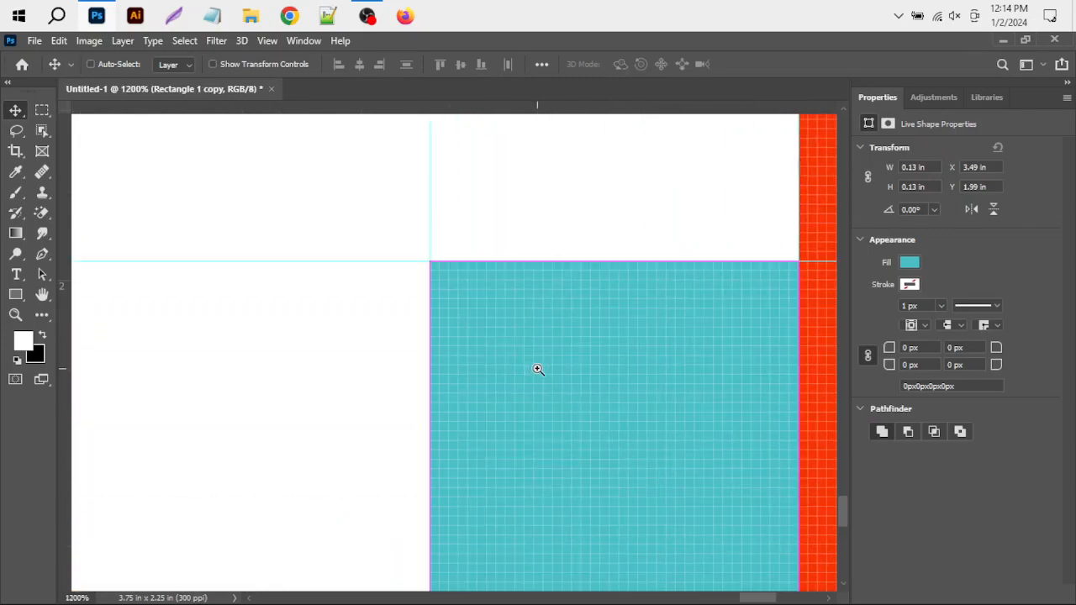
left_click(467, 321, "ctrl+alt")
left_click(467, 321, "ctrl+alt")
left_click(467, 320, "ctrl+alt")
left_click(468, 320, "ctrl+alt")
left_click(467, 321, "ctrl+alt")
left_click(467, 320, "ctrl+alt")
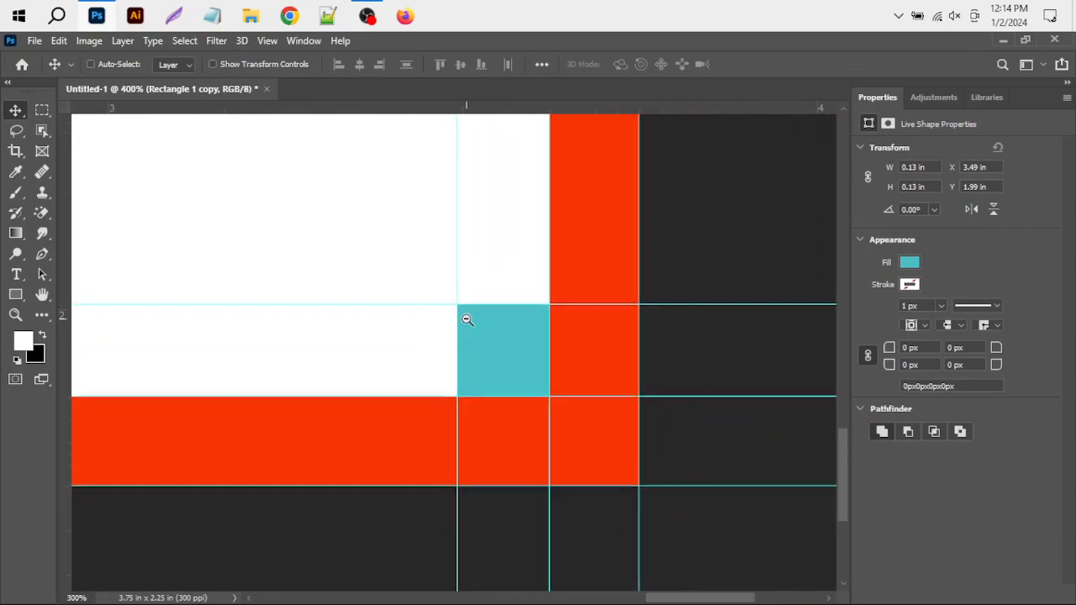
left_click(468, 320, "ctrl+alt")
left_click(467, 320, "ctrl+alt")
left_click(468, 321, "ctrl+alt")
left_click(197, 235, "ctrl")
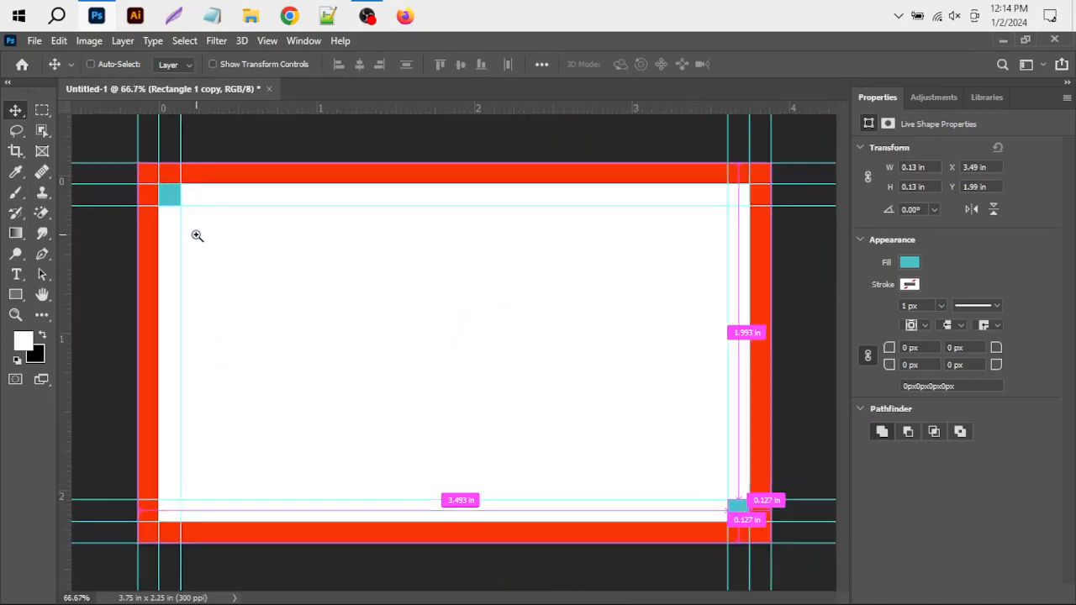
Step: Correct the small offset of the inner guides so they meet exactly at the upper-left teal square's lower-right corner
left_click(197, 235, "ctrl")
left_click(196, 235, "ctrl")
left_click(197, 235, "ctrl")
left_click_drag(236, 152, 382, 456)
left_click(334, 356, "ctrl")
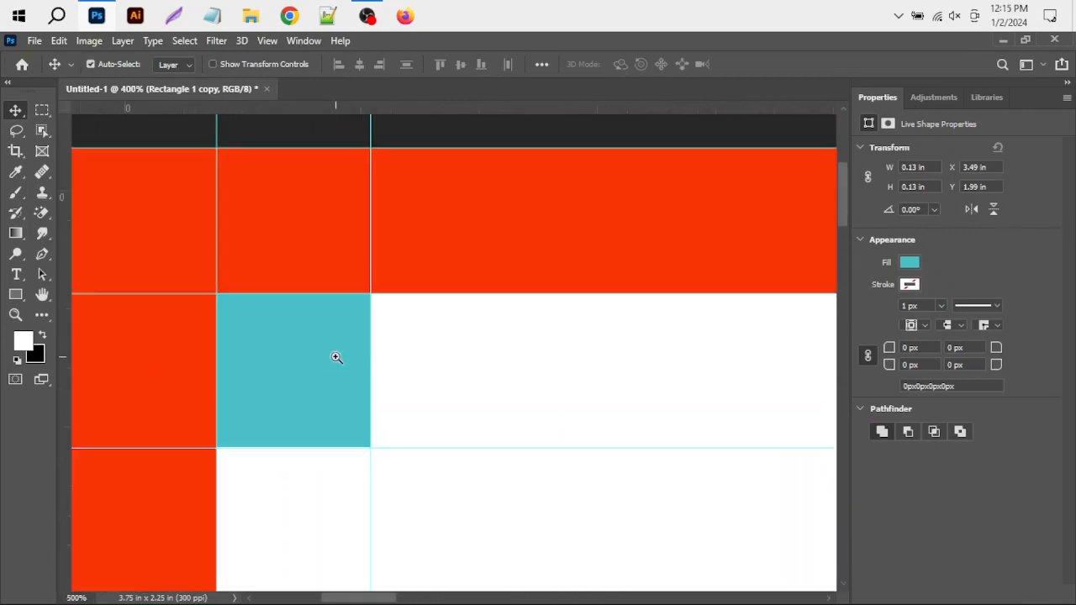
left_click(334, 356, "ctrl")
left_click(335, 410, "ctrl")
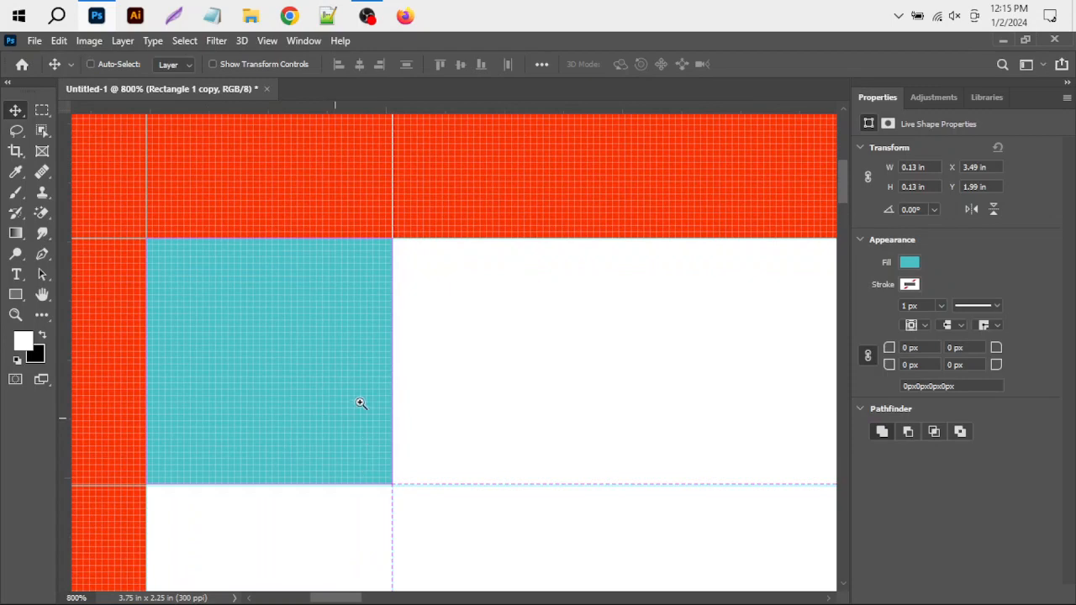
left_click(286, 430, "ctrl")
left_click(286, 429, "ctrl")
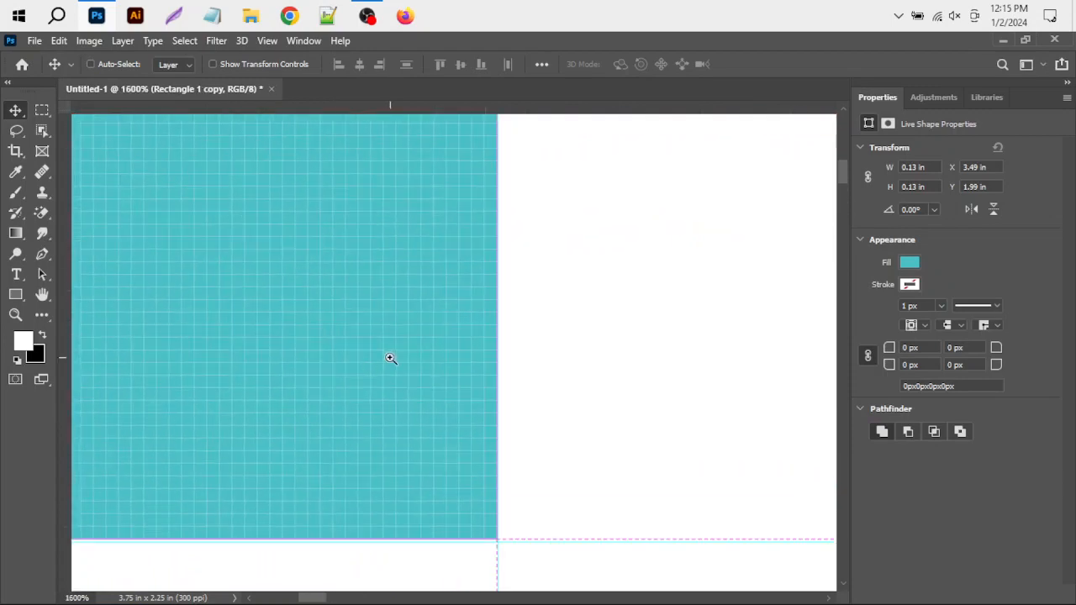
left_click(391, 358, "ctrl")
scroll(434, 327, "down", 5)
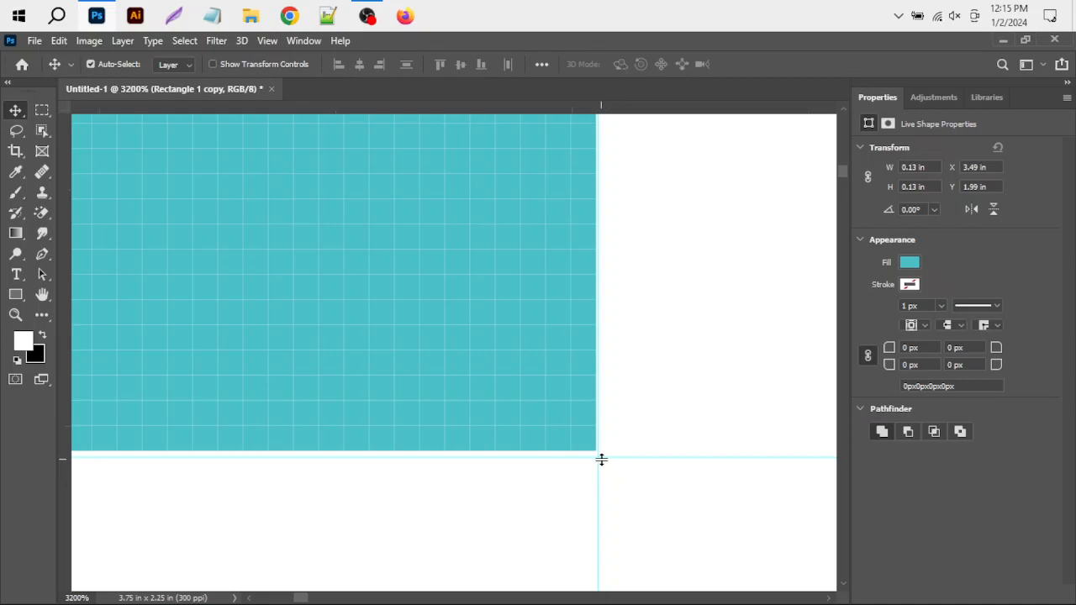
left_click_drag(589, 457, 595, 455)
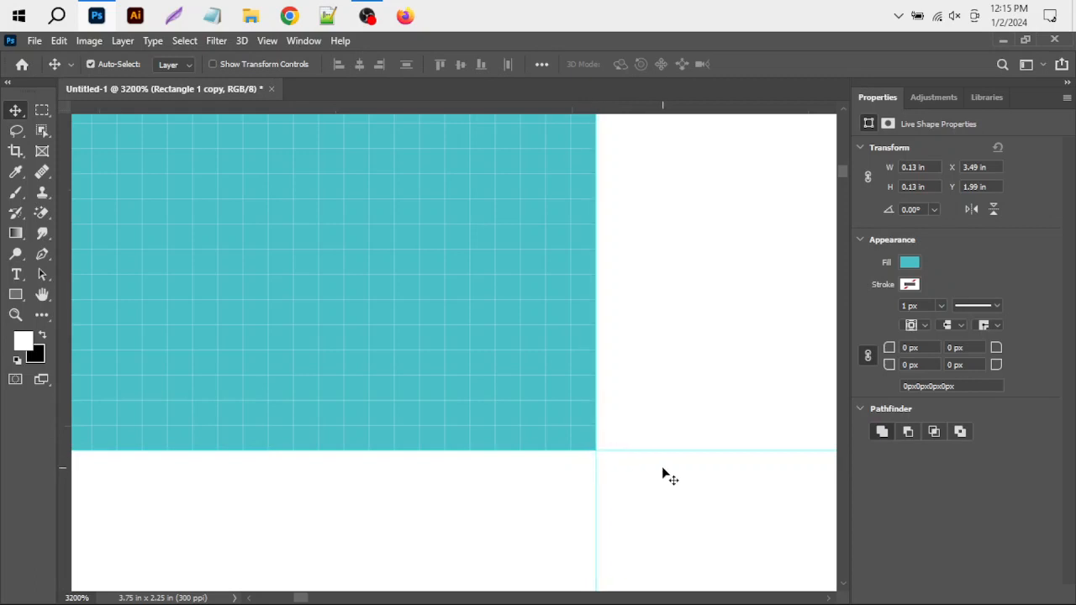
left_click(571, 357, "ctrl+alt")
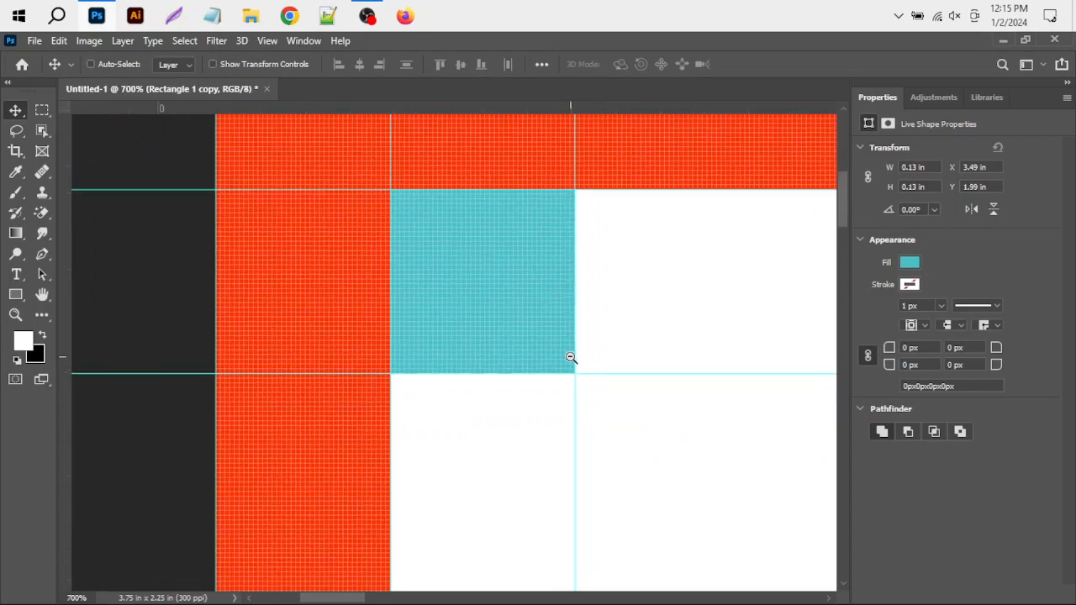
key("ctrl+0")
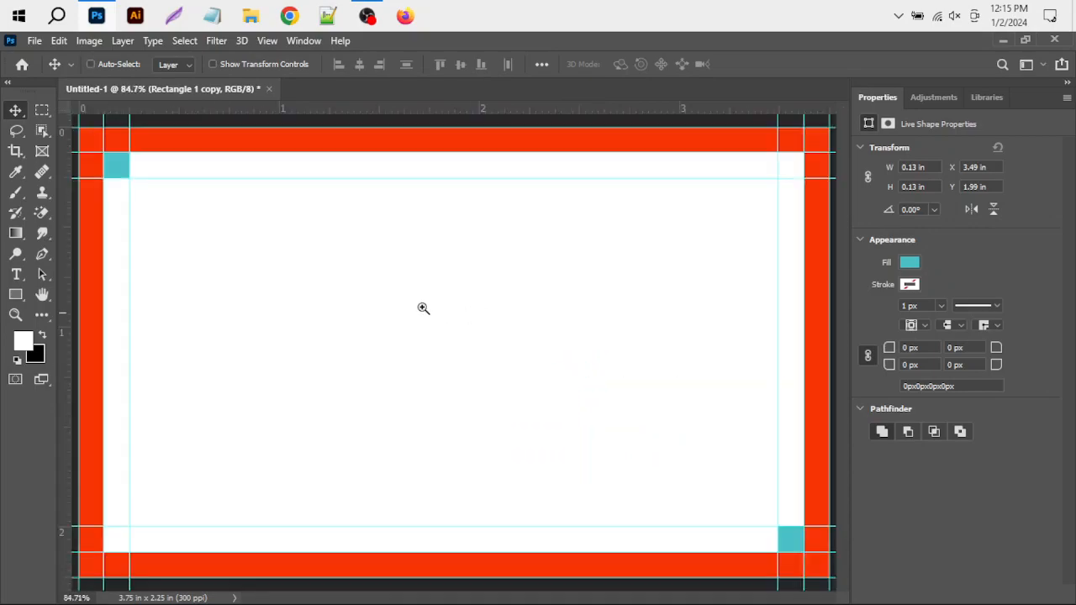
key("ctrl+minus")
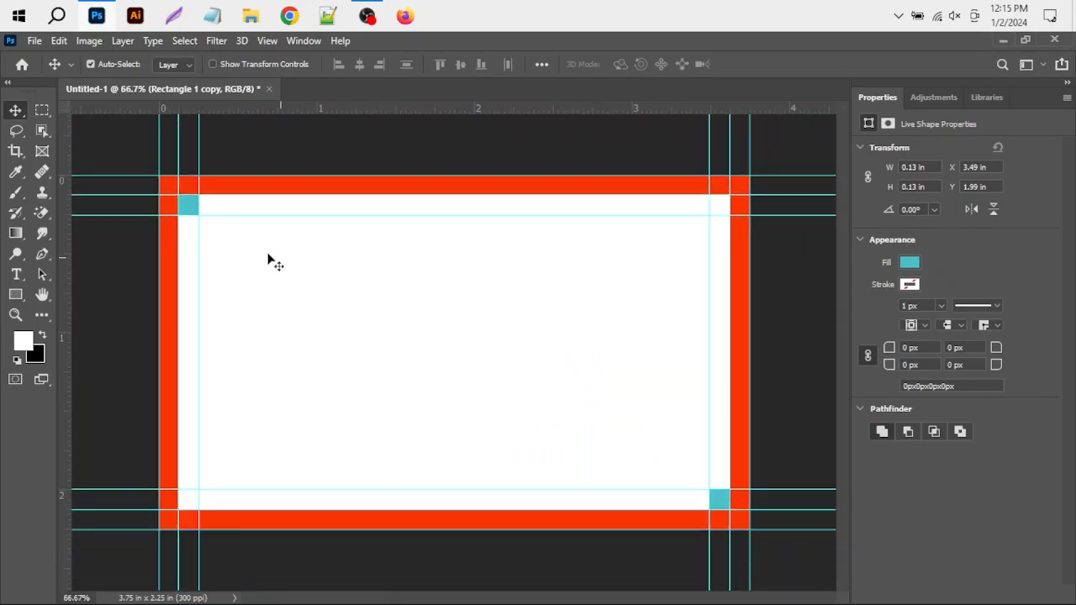
Step: Delete the teal squares from the upper-left and lower-right corners of the card
left_click(191, 215)
key("Delete")
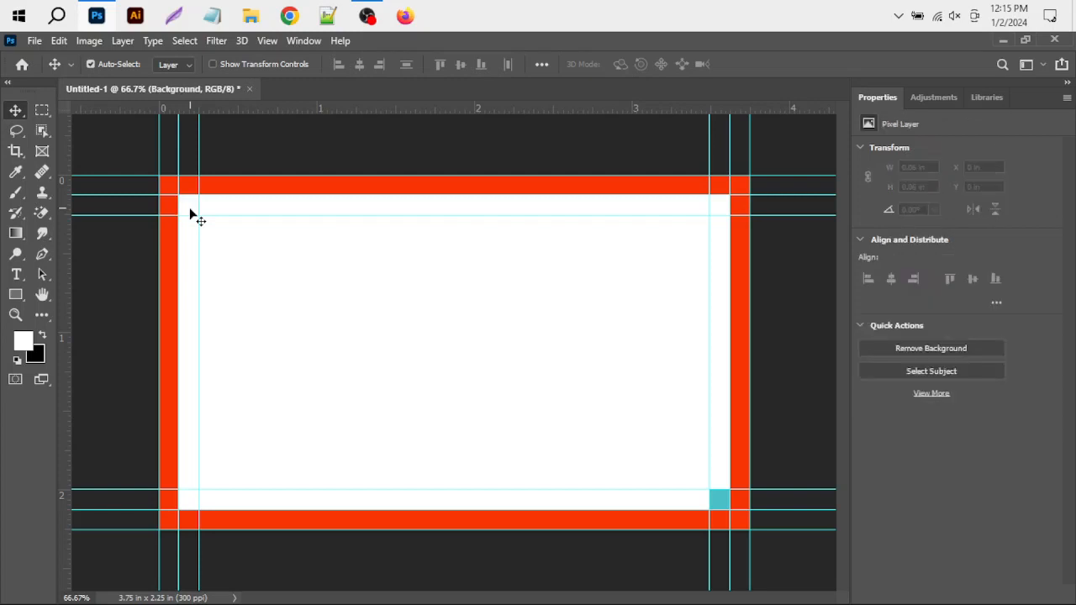
left_click(717, 500)
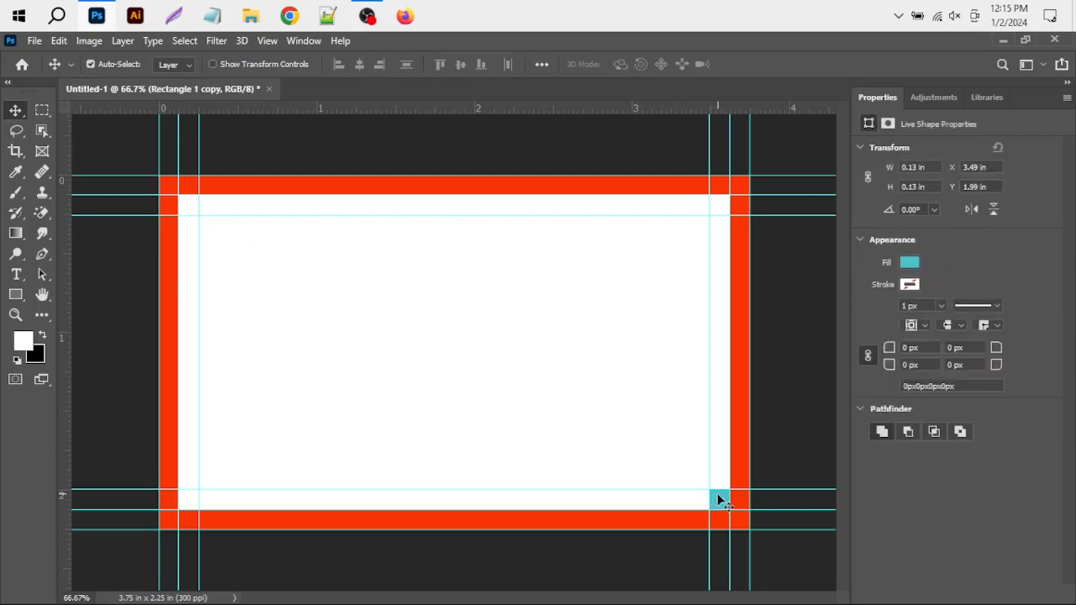
key("Delete")
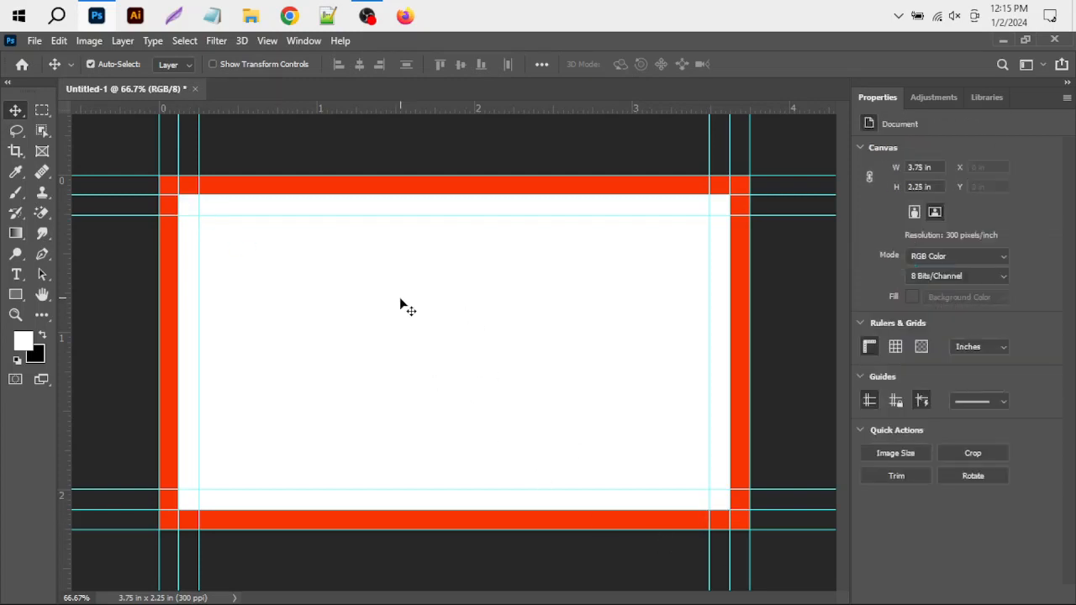
Step: Try moving the guide along the upper edge of the white area slightly upward, and undo that guide move
left_click_drag(356, 194, 356, 192)
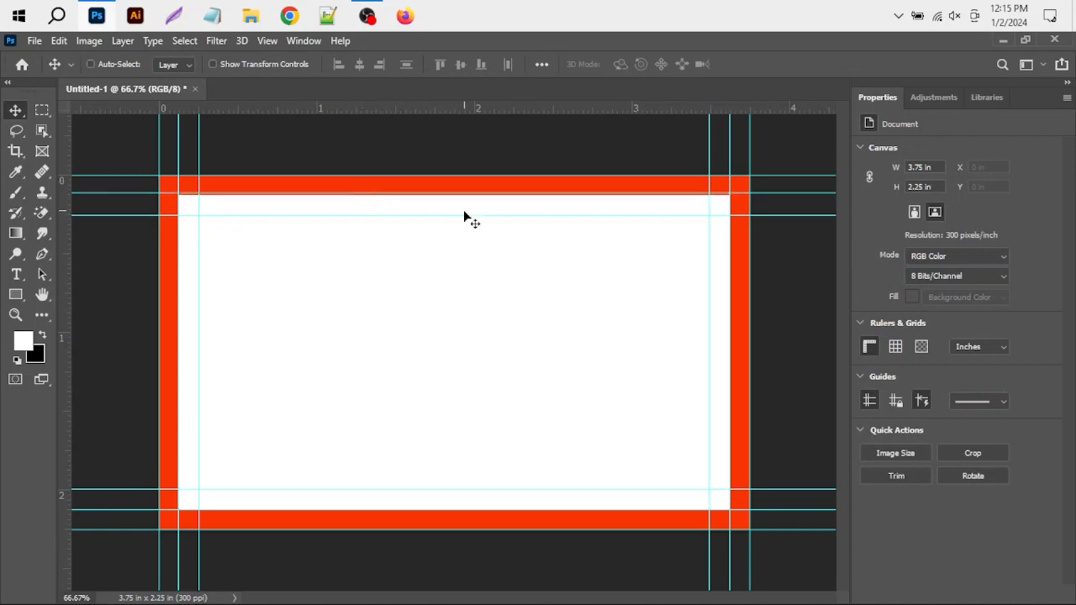
key("ctrl+z")
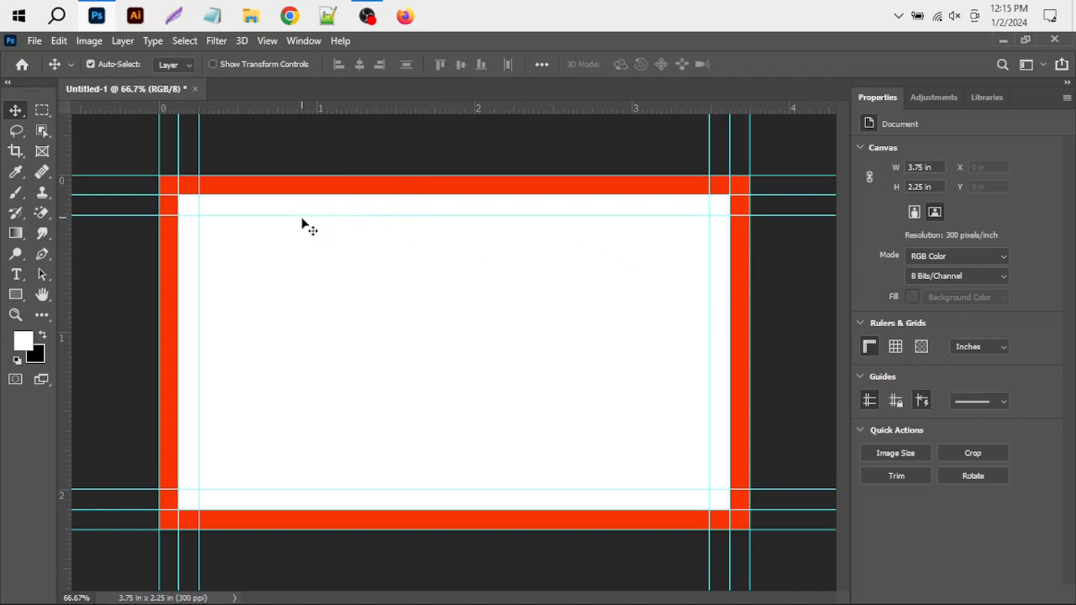
left_click(376, 263, "ctrl+alt")
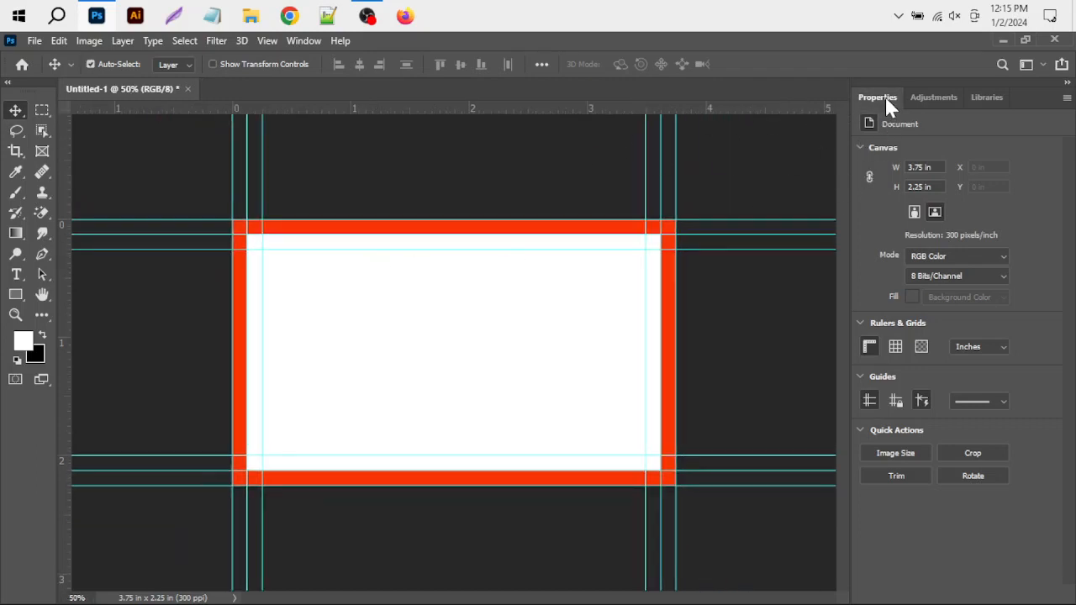
left_click(956, 99)
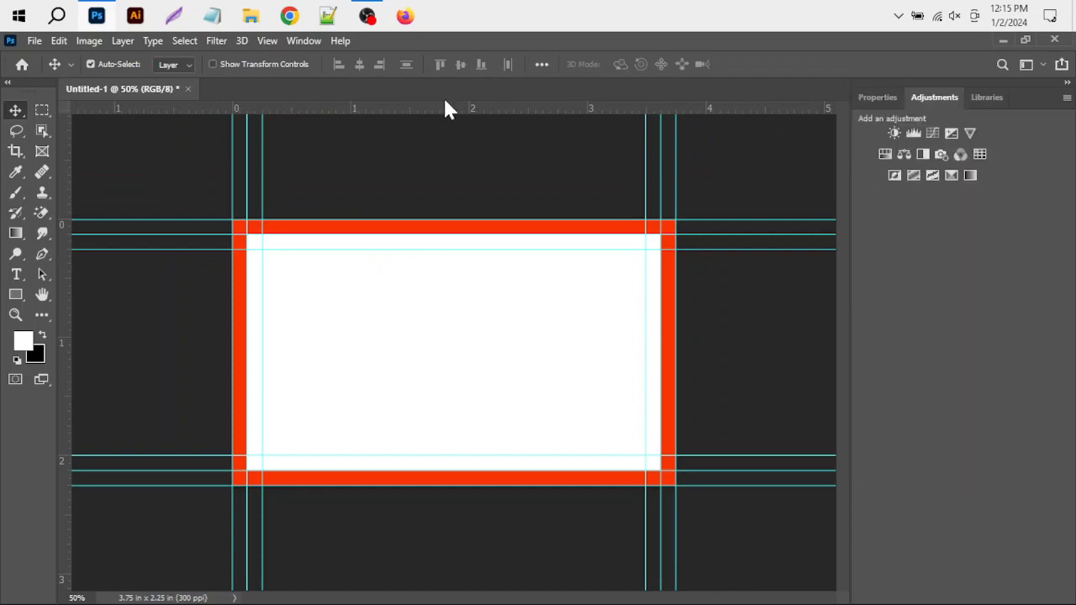
left_click(304, 42)
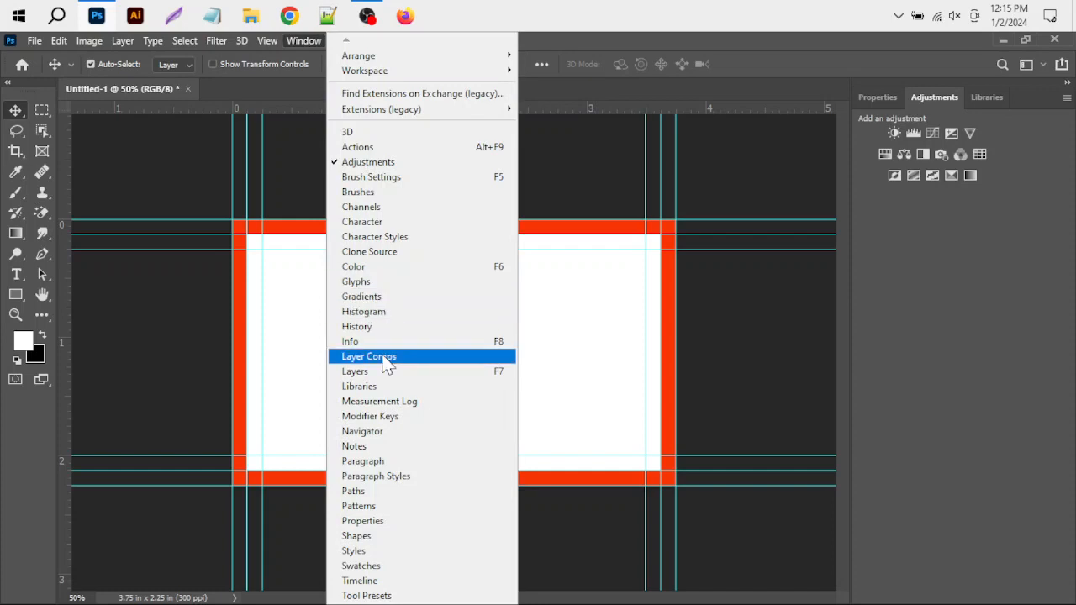
left_click(363, 521)
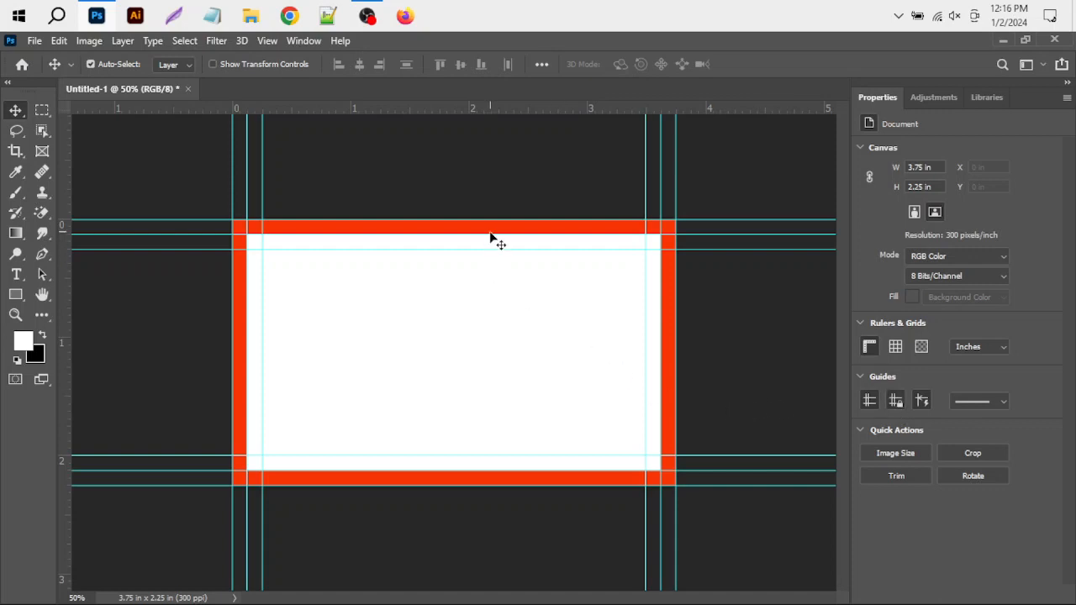
left_click_drag(490, 238, 499, 283)
left_click(643, 299)
left_click(301, 42)
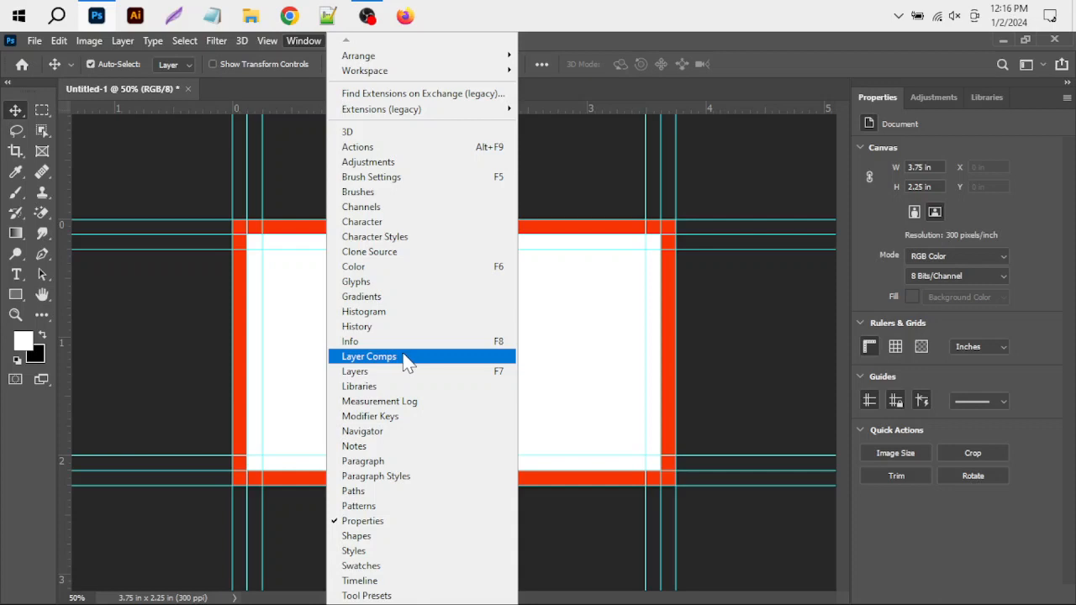
left_click(658, 183)
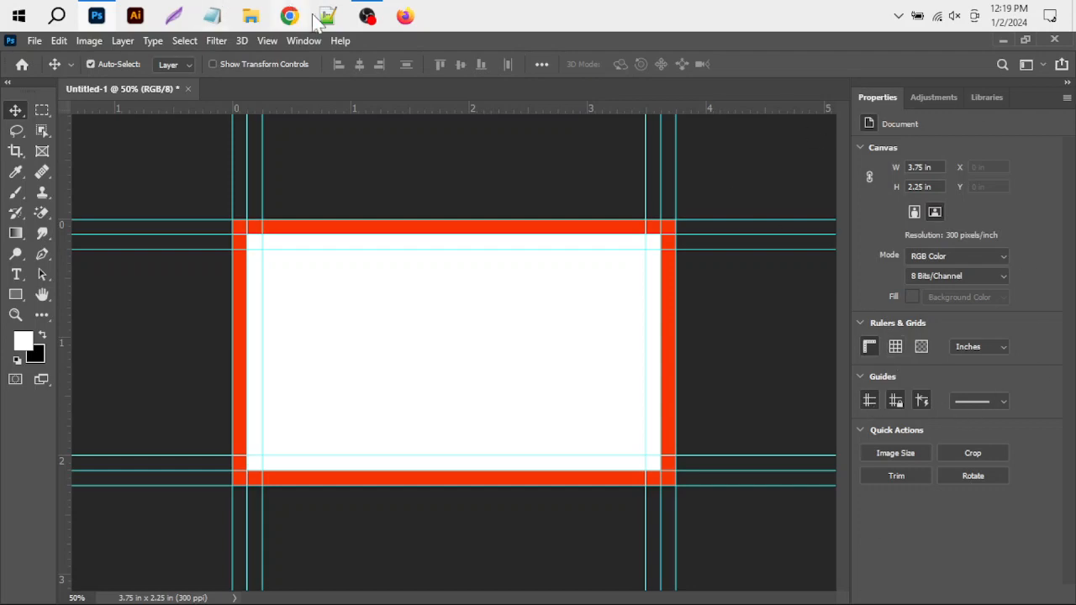
left_click(379, 26)
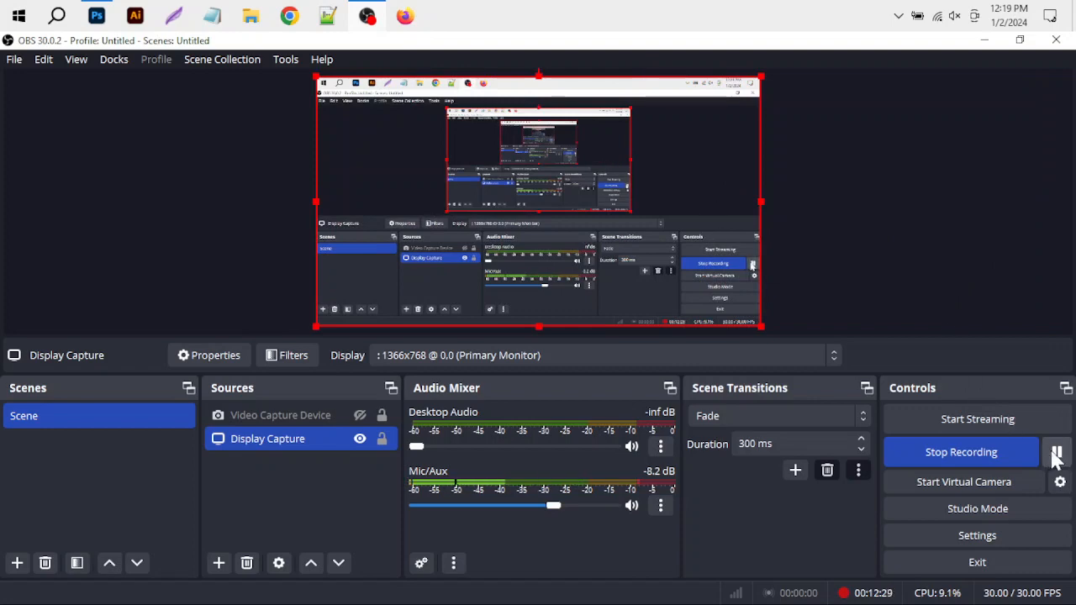
left_click(985, 40)
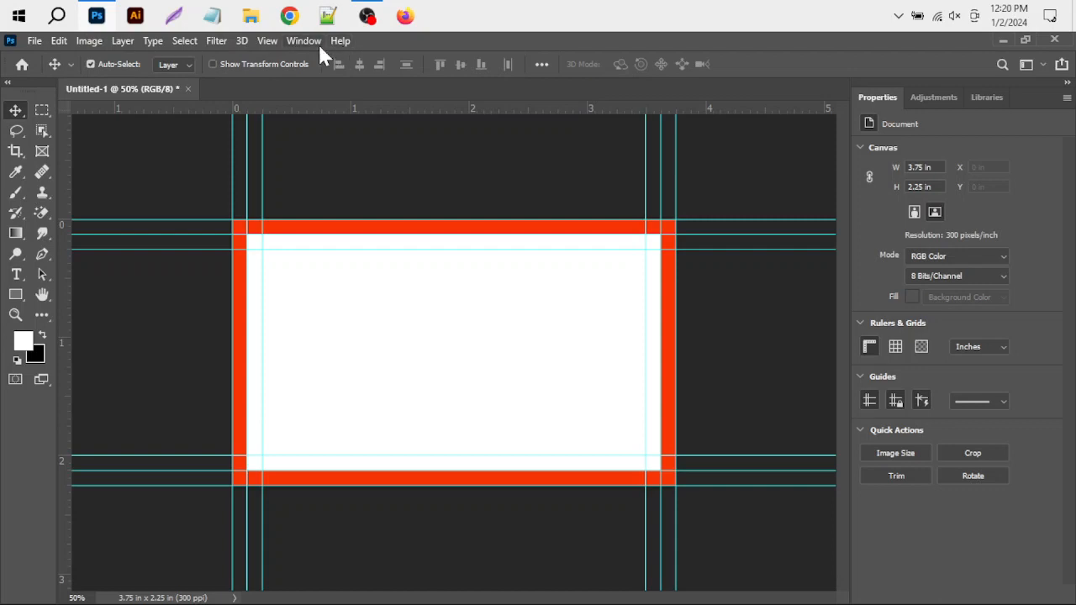
left_click(59, 42)
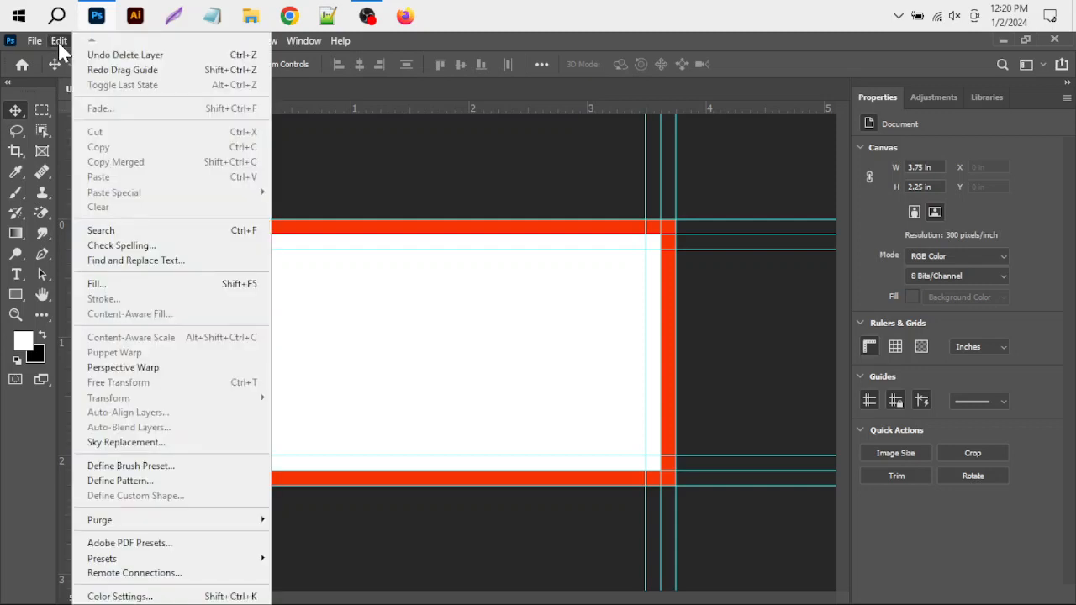
left_click(59, 42)
left_click(91, 40)
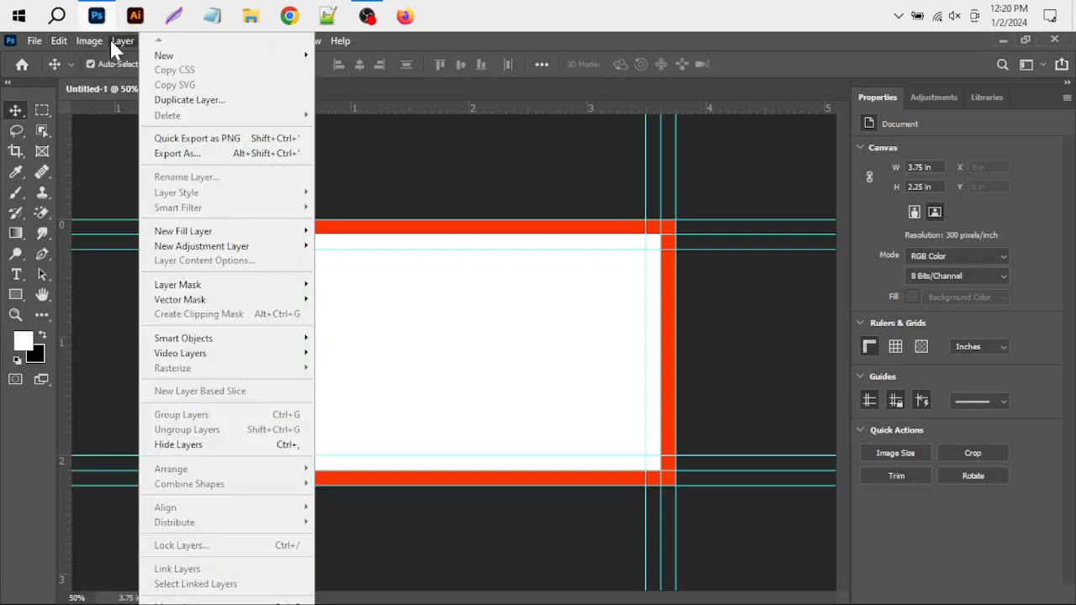
left_click(124, 43)
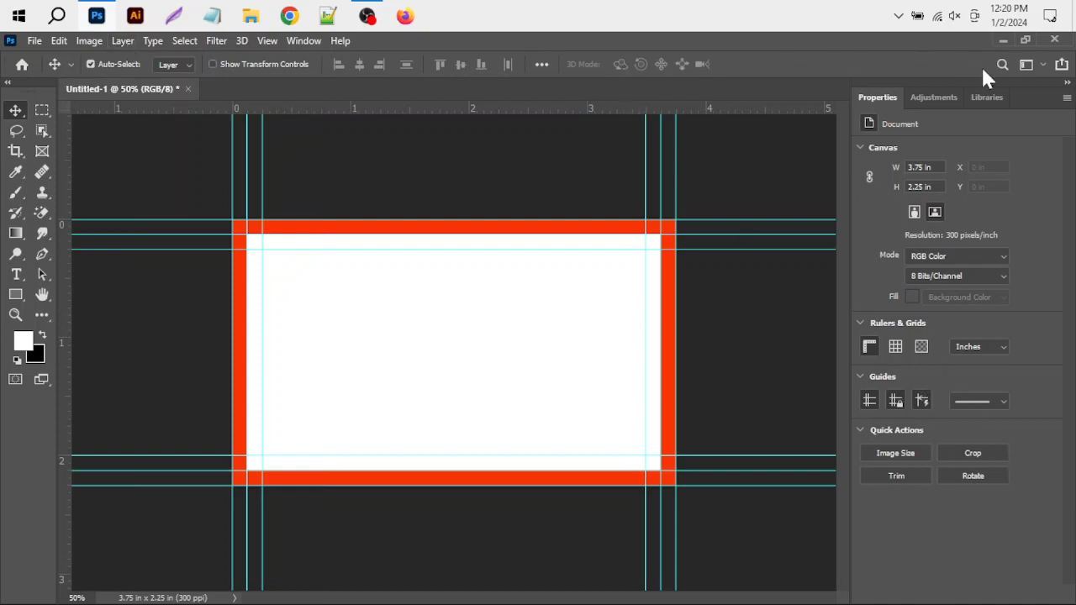
Step: Switch to the workspace layout with histogram, libraries and layers, and show the tools in two columns
left_click(1026, 65)
left_click(991, 152)
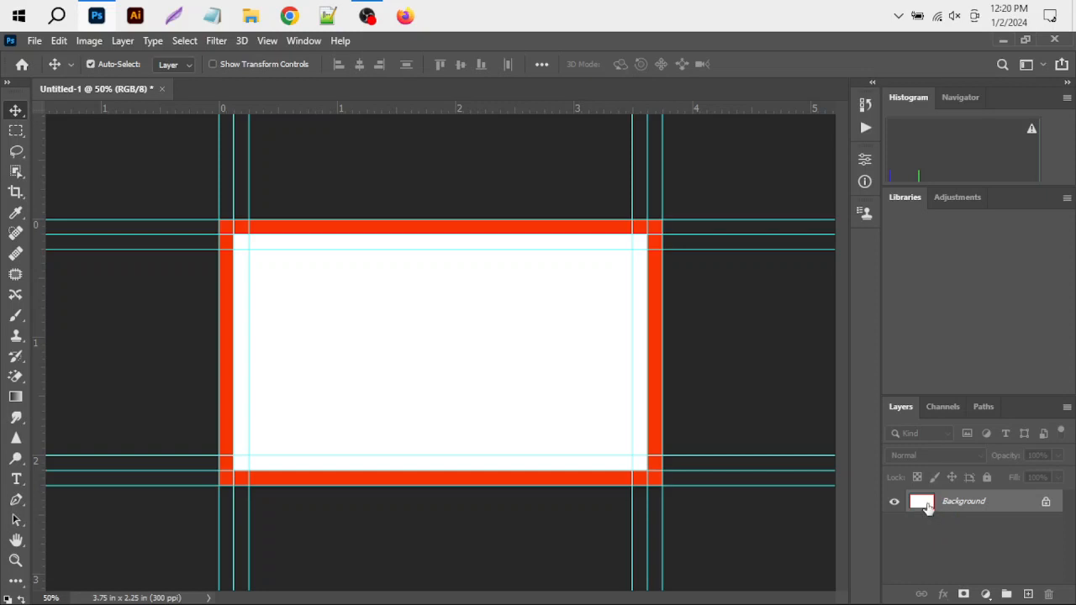
left_click(7, 81)
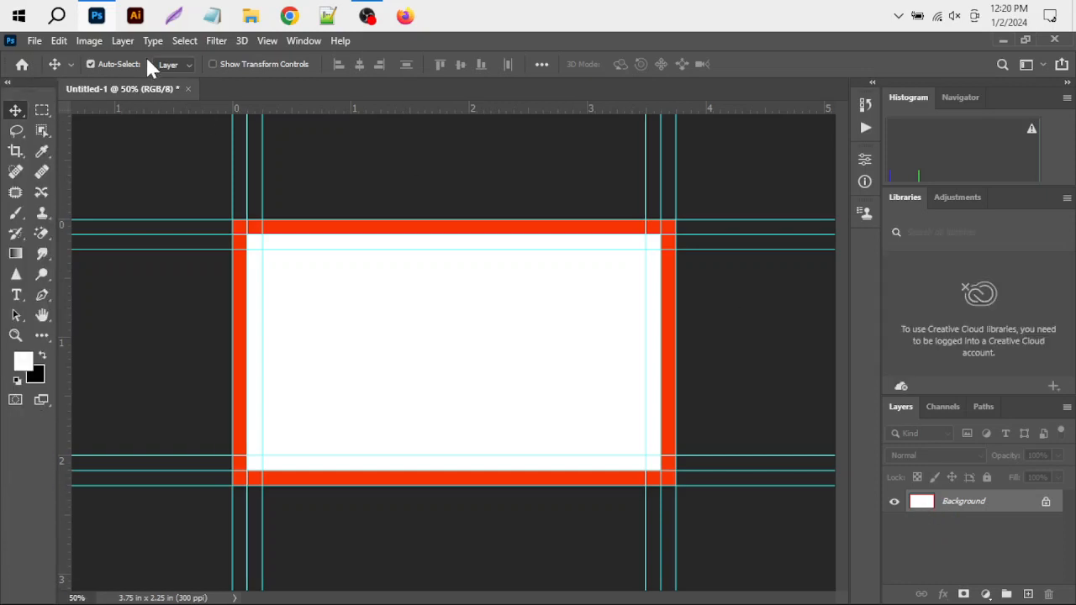
left_click(124, 42)
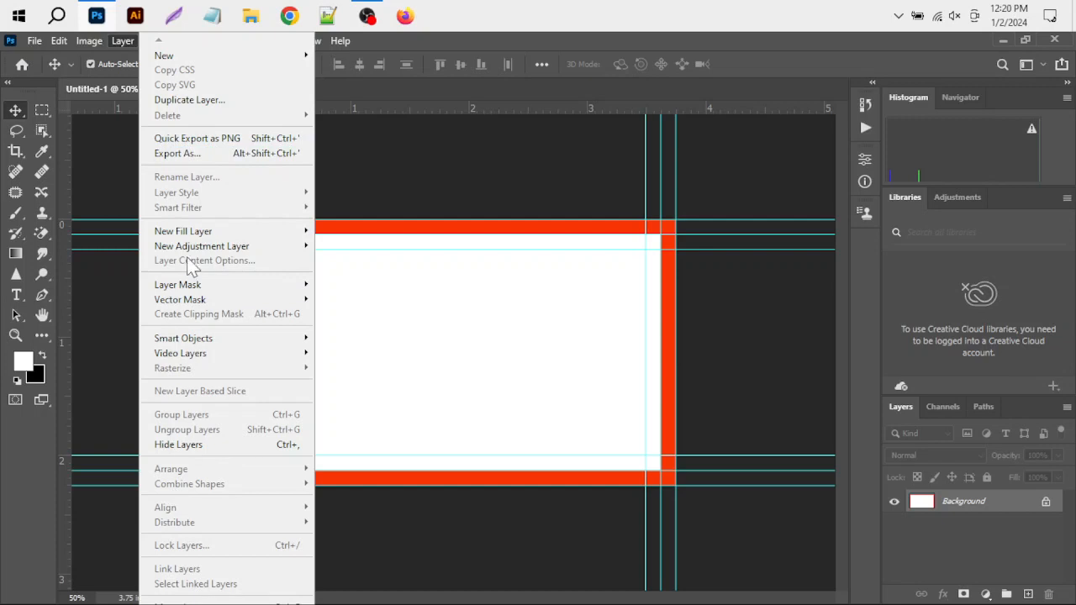
left_click(126, 132)
left_click(154, 42)
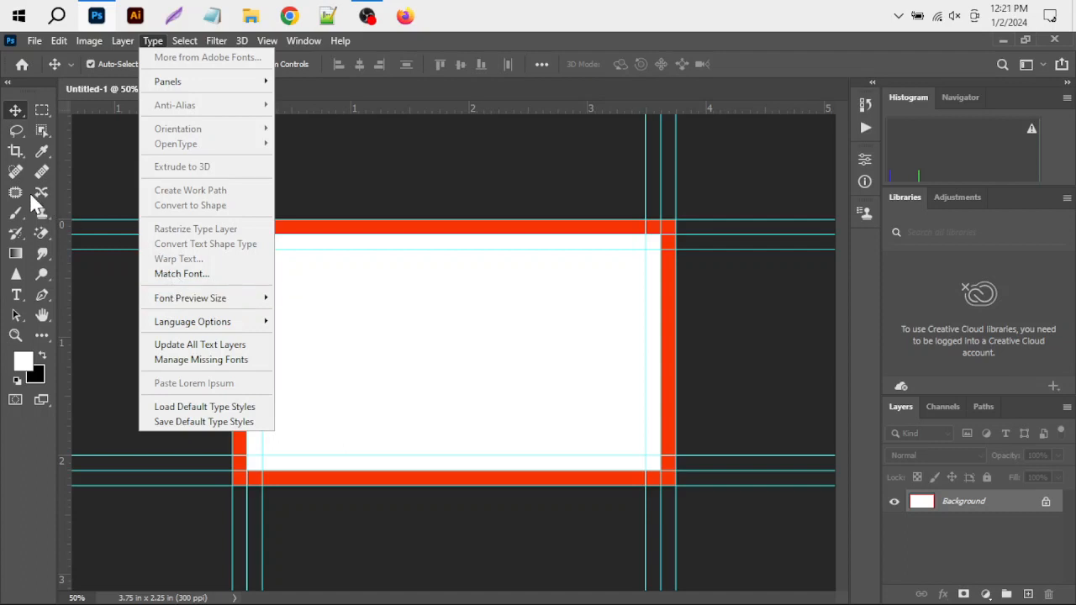
mouse_move(186, 42)
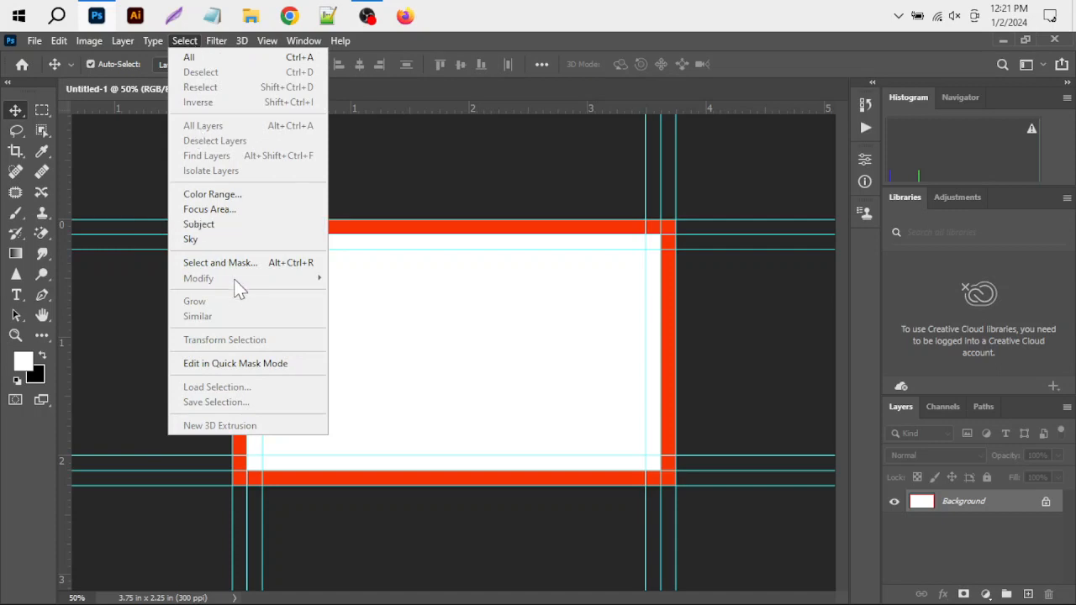
left_click(400, 292)
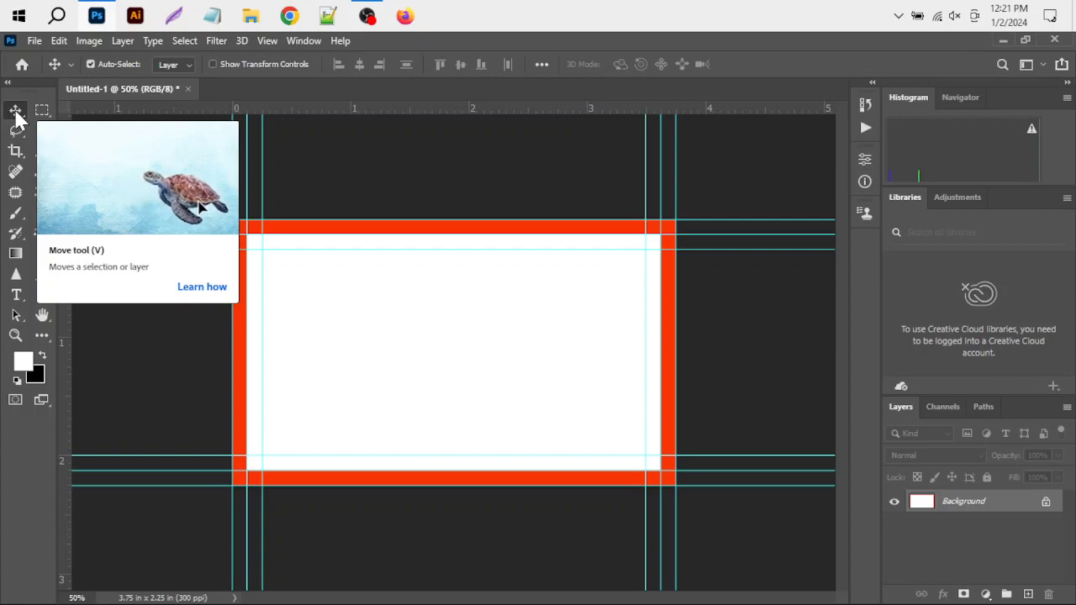
left_click(42, 110)
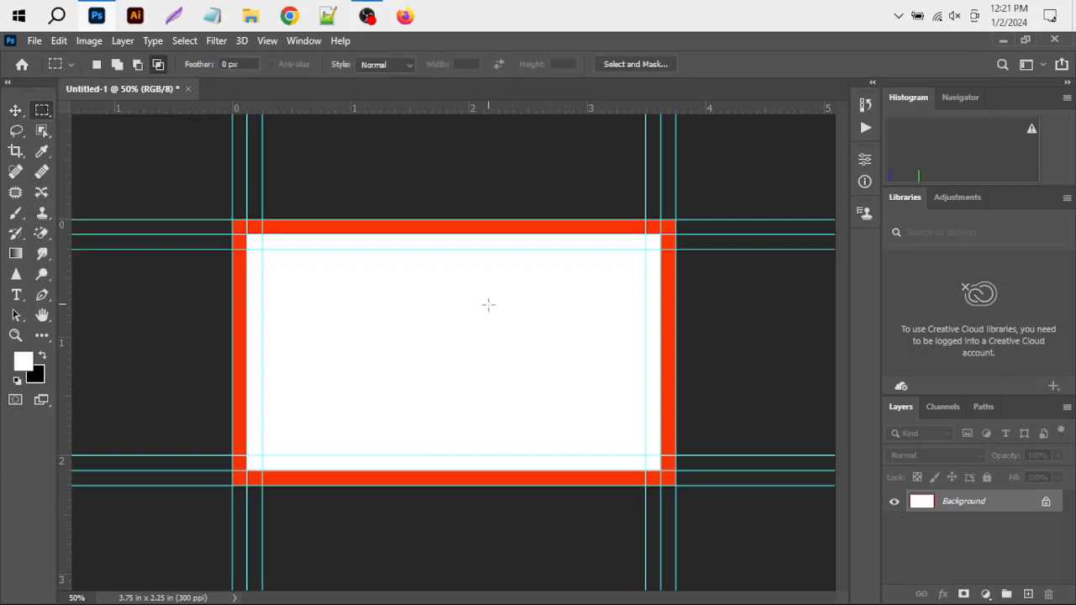
key("v")
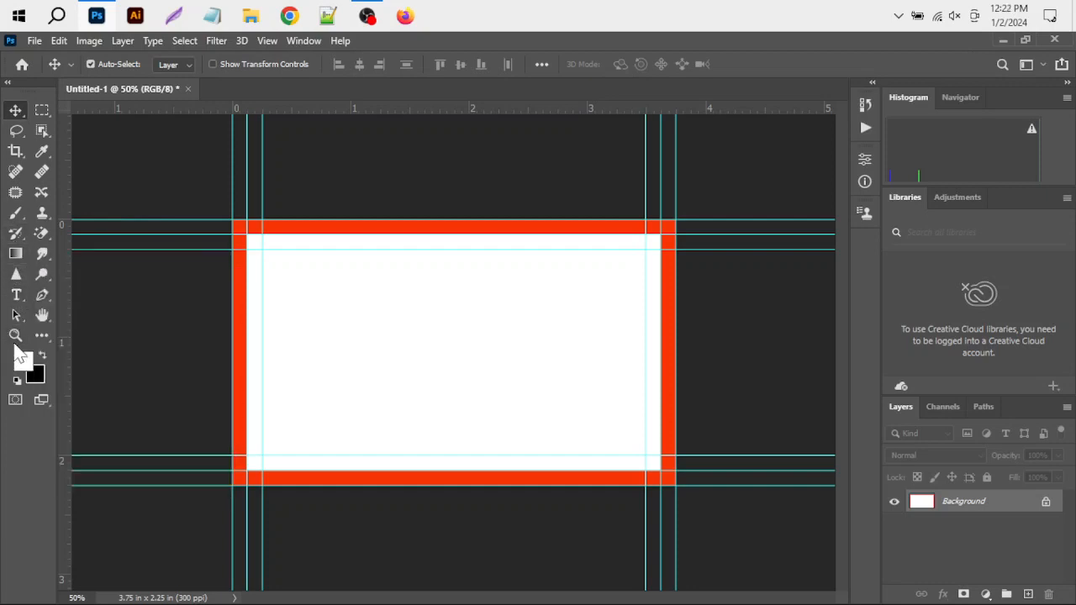
left_click(15, 295)
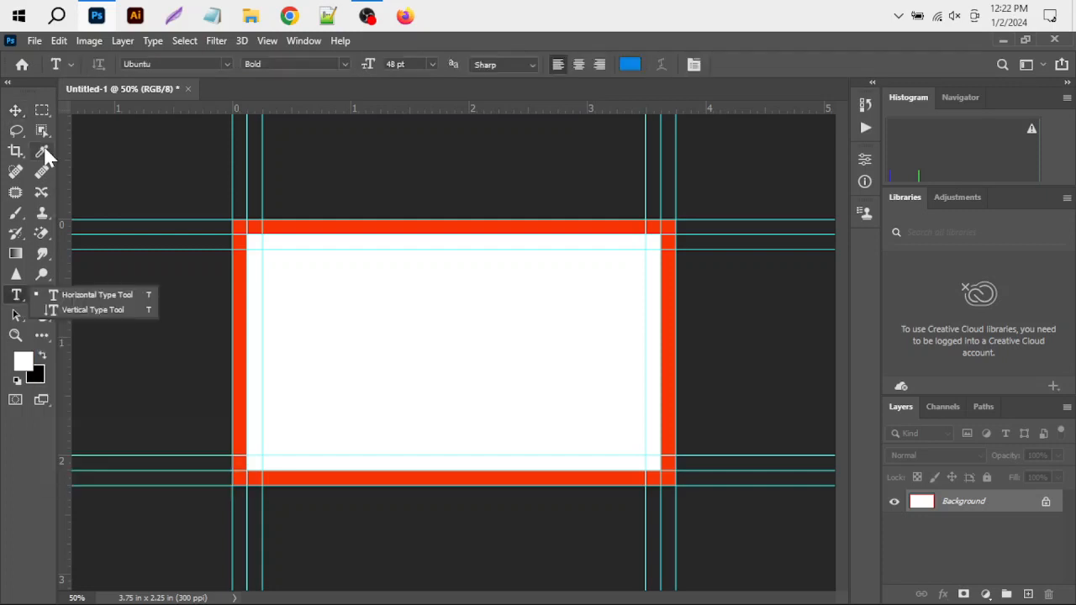
left_click(17, 255)
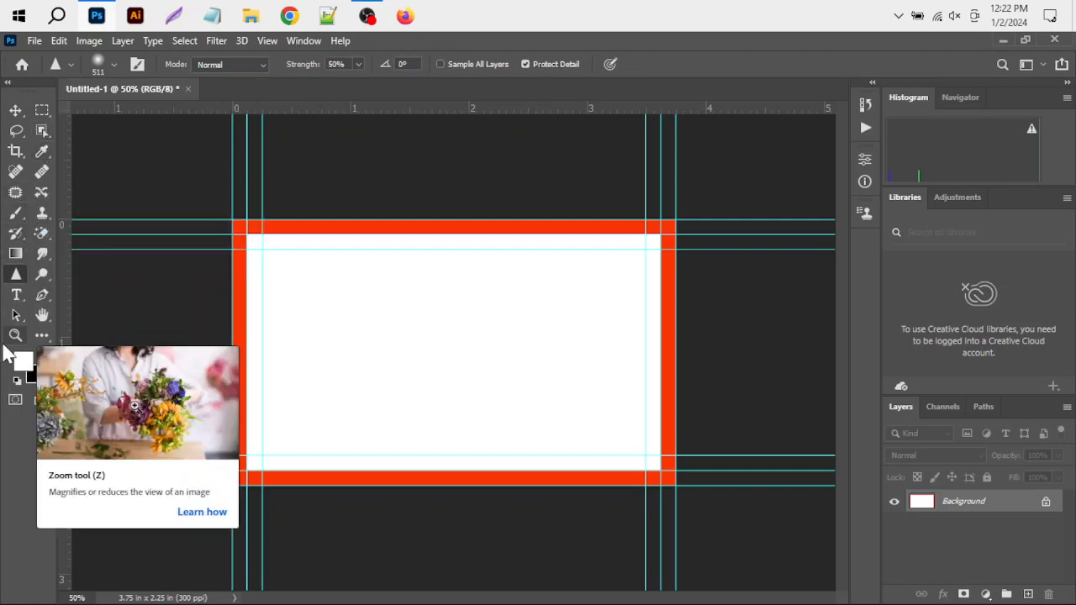
left_click(40, 337)
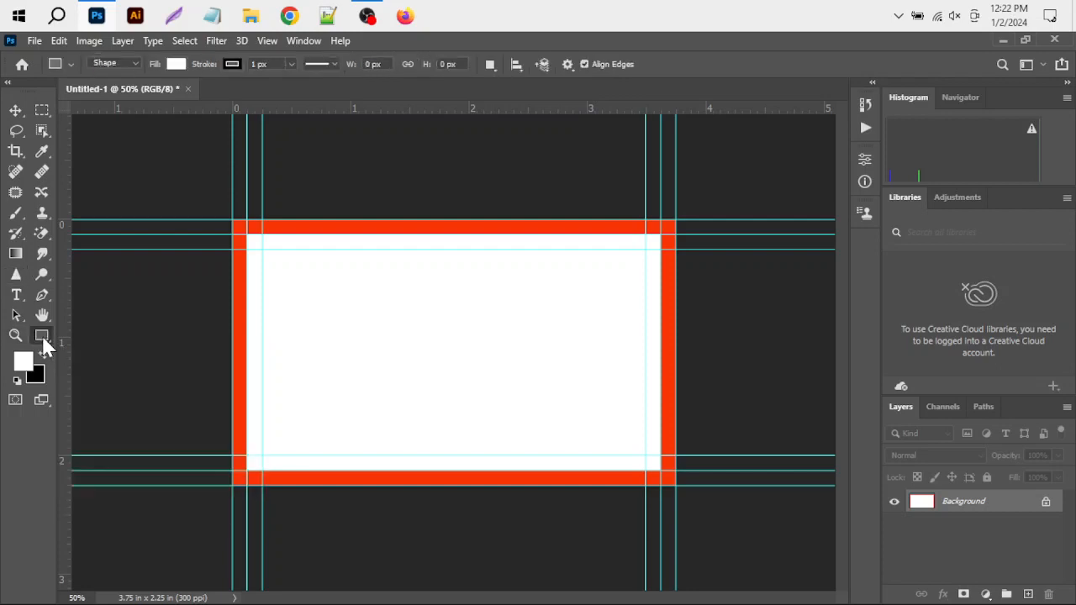
Step: Draw a rectangle about 0.67 by 0.45 in within the left half of the card's white area, and return to the Move tool
right_click(39, 336)
left_click(38, 336)
left_click_drag(301, 300, 379, 353)
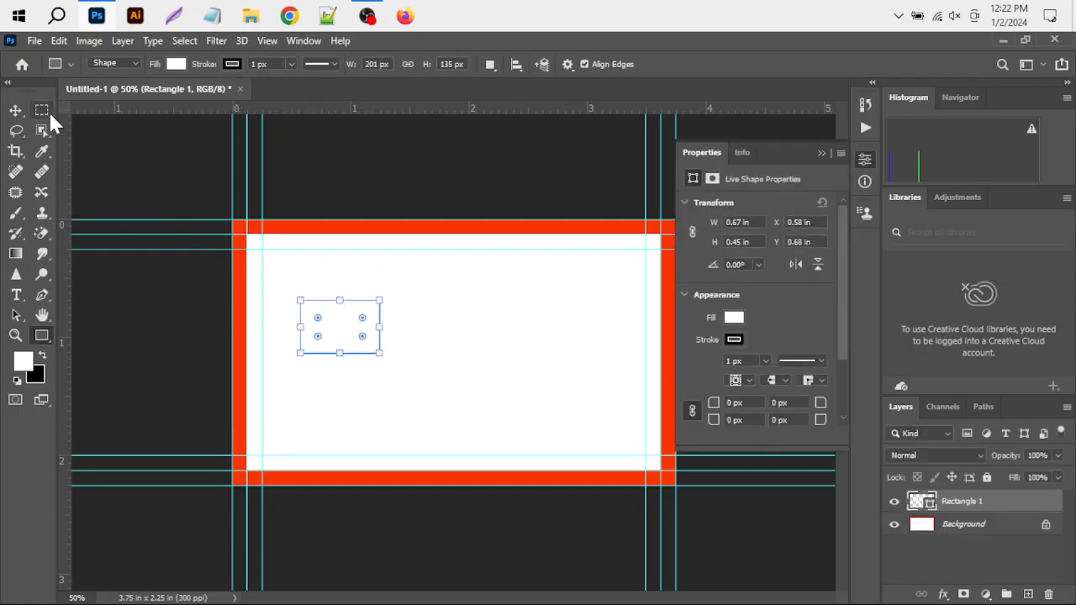
left_click(16, 110)
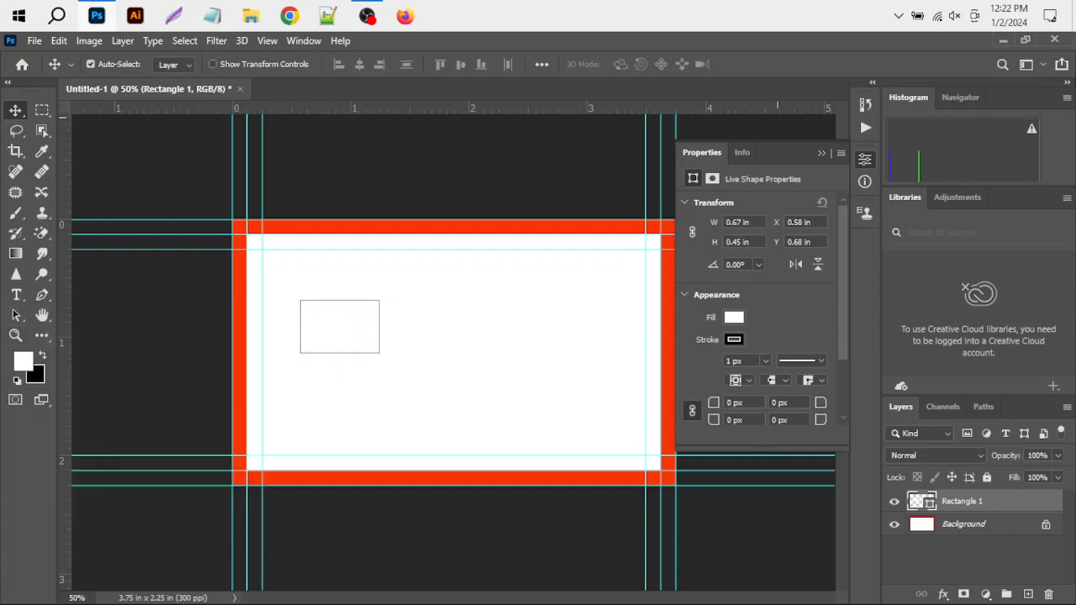
Step: Switch back and forth between the Essentials and Photography workspaces to compare their tool layouts, ending on Photography
left_click(1025, 65)
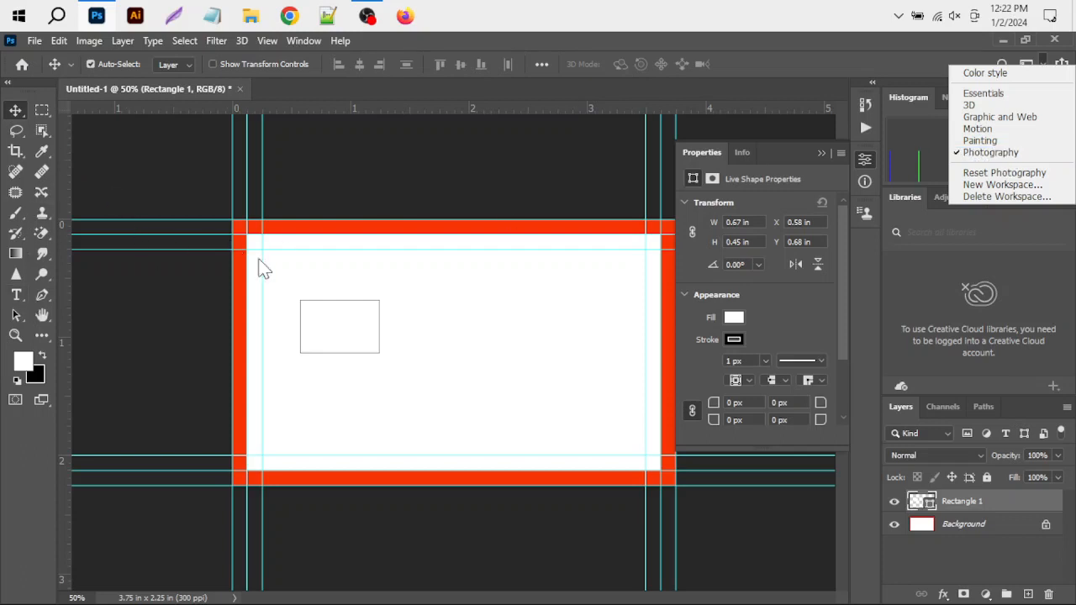
left_click(983, 93)
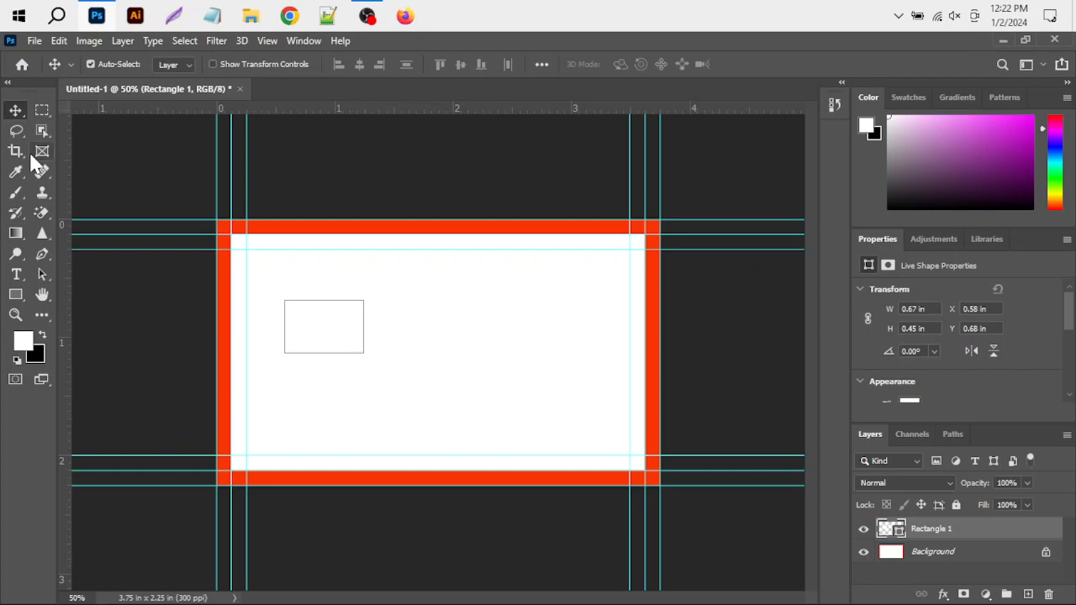
left_click(1040, 65)
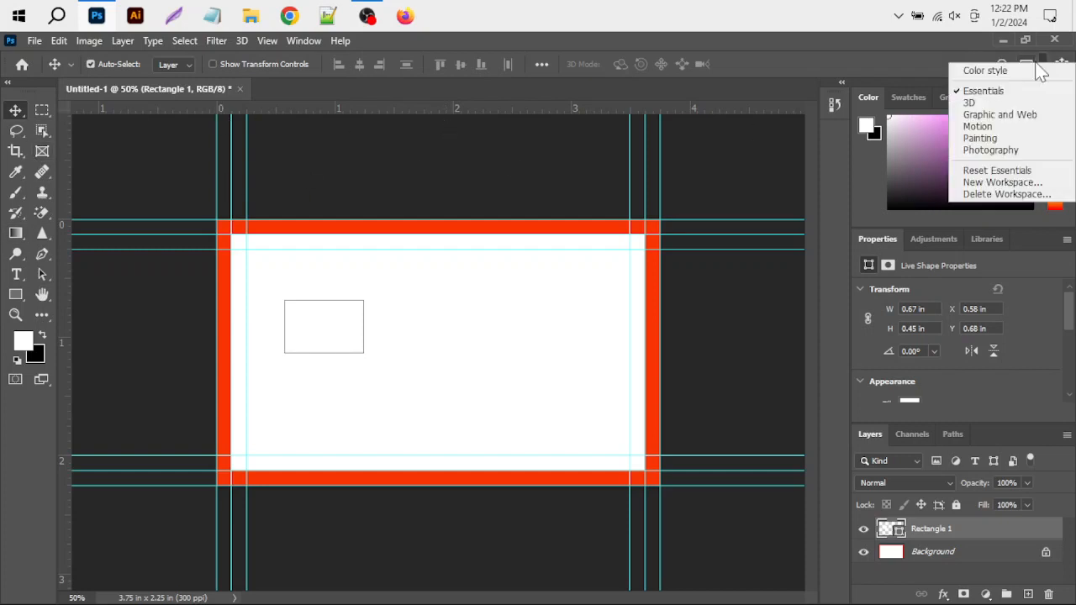
left_click(996, 147)
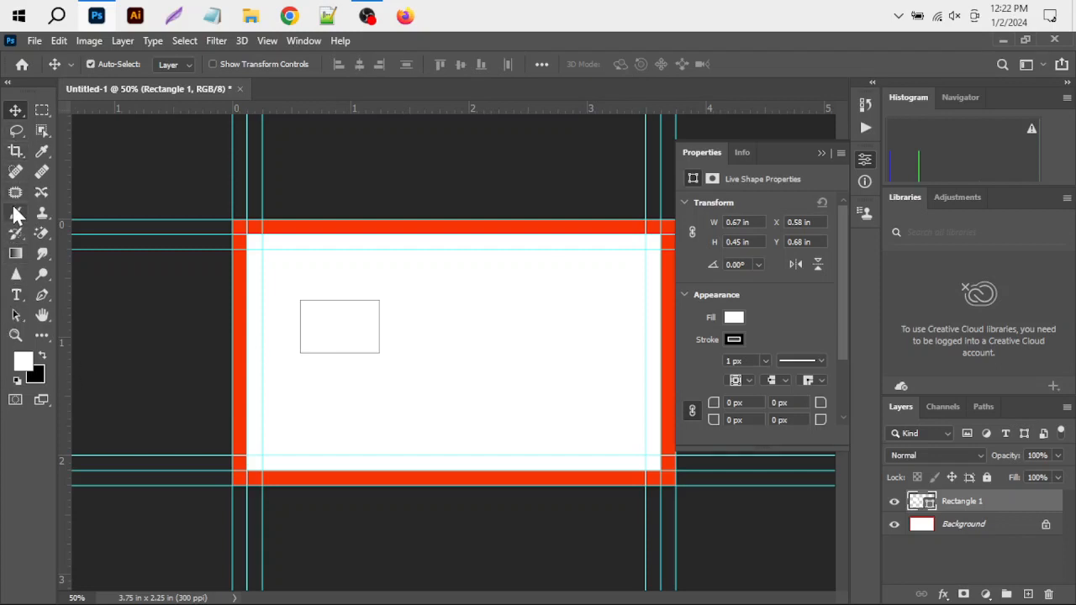
left_click(1043, 65)
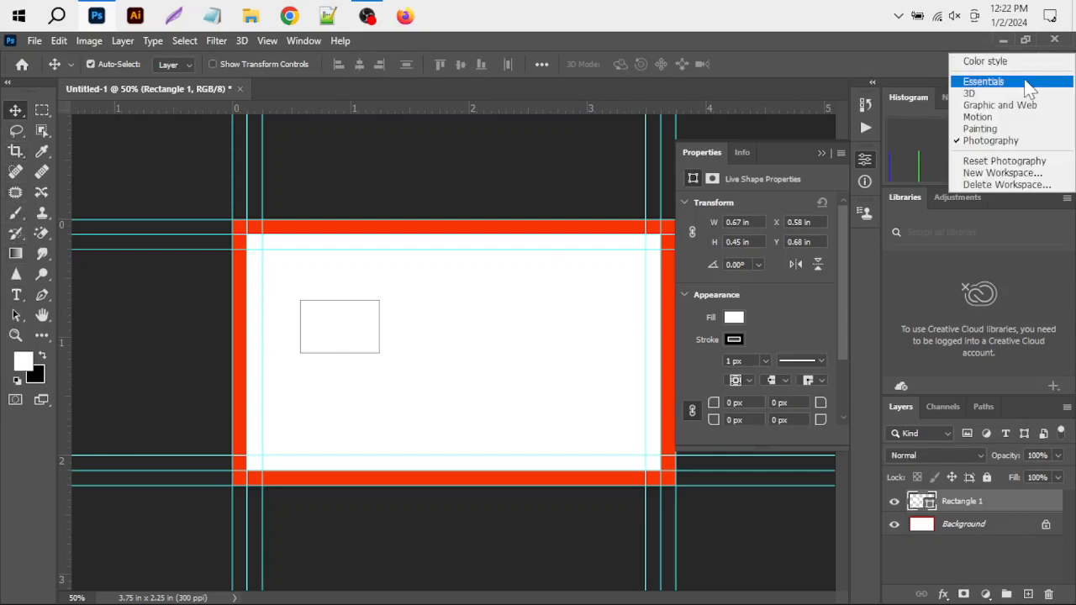
left_click(970, 79)
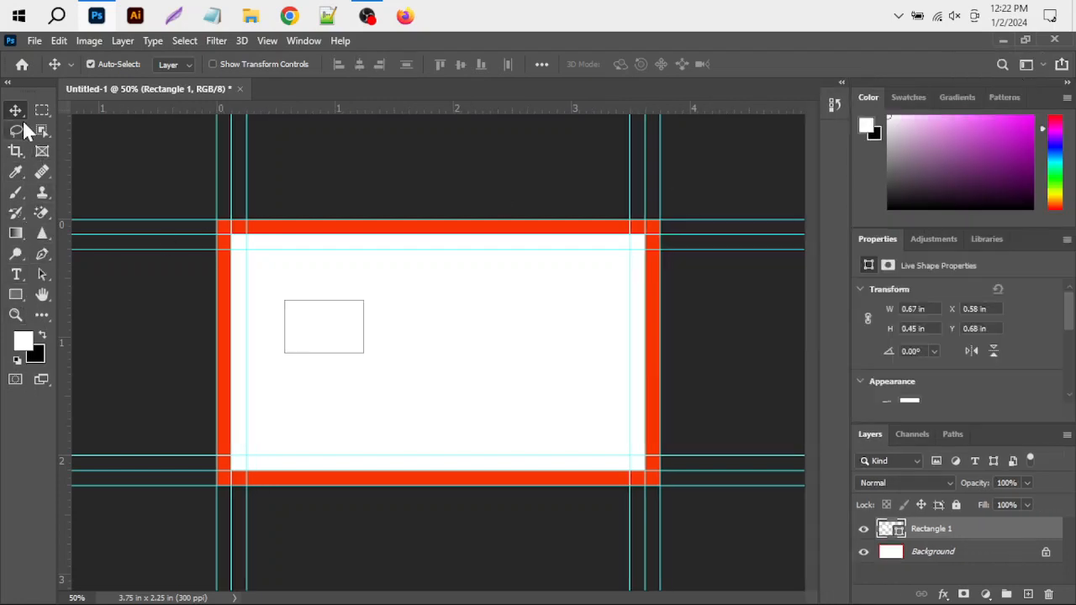
left_click(1042, 64)
left_click(1035, 147)
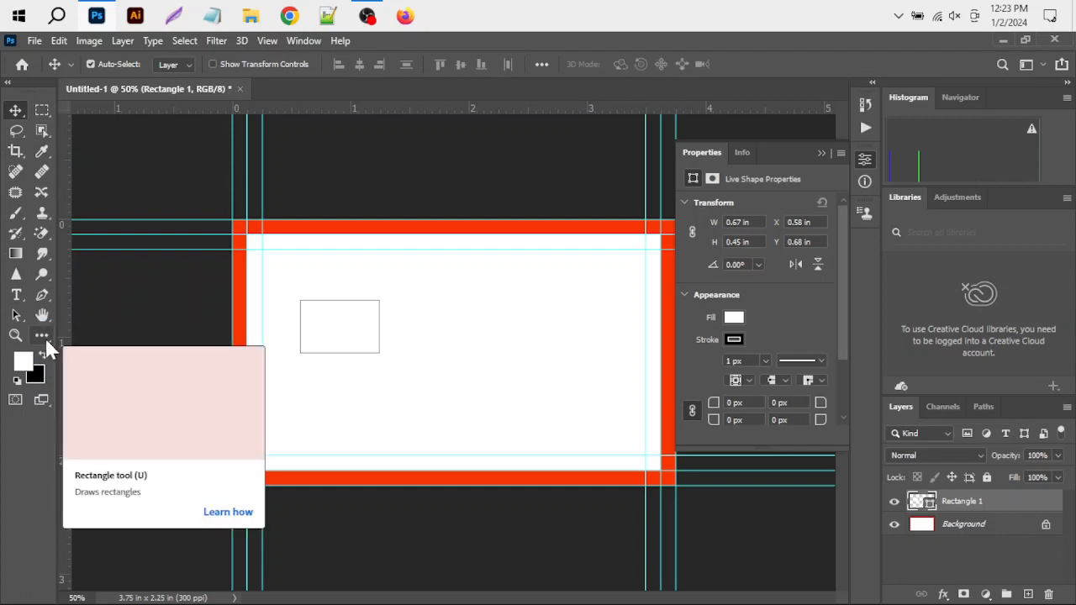
left_click(44, 337)
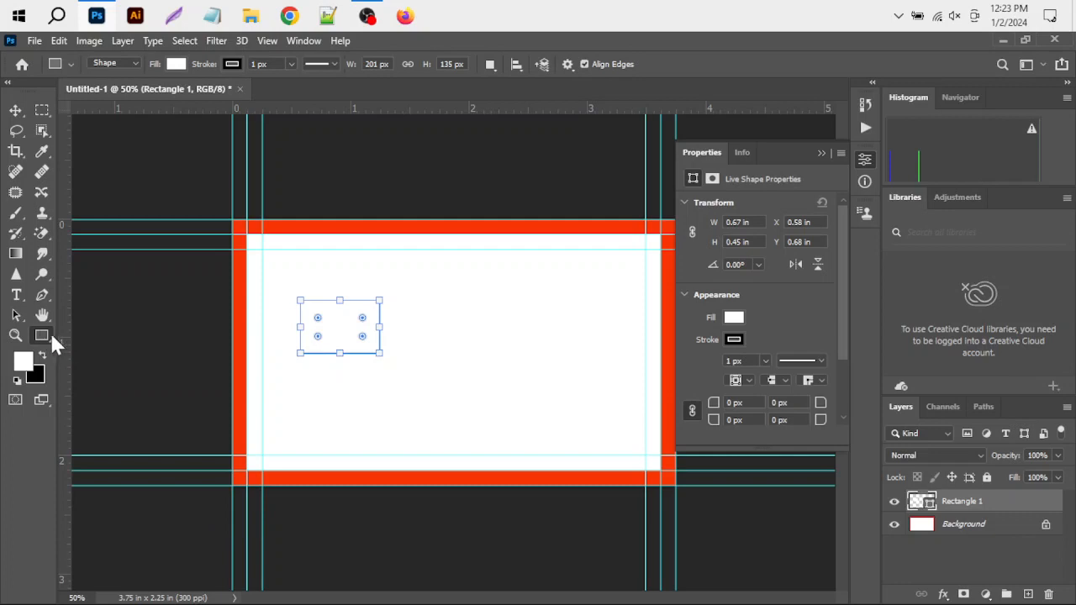
left_click(580, 301)
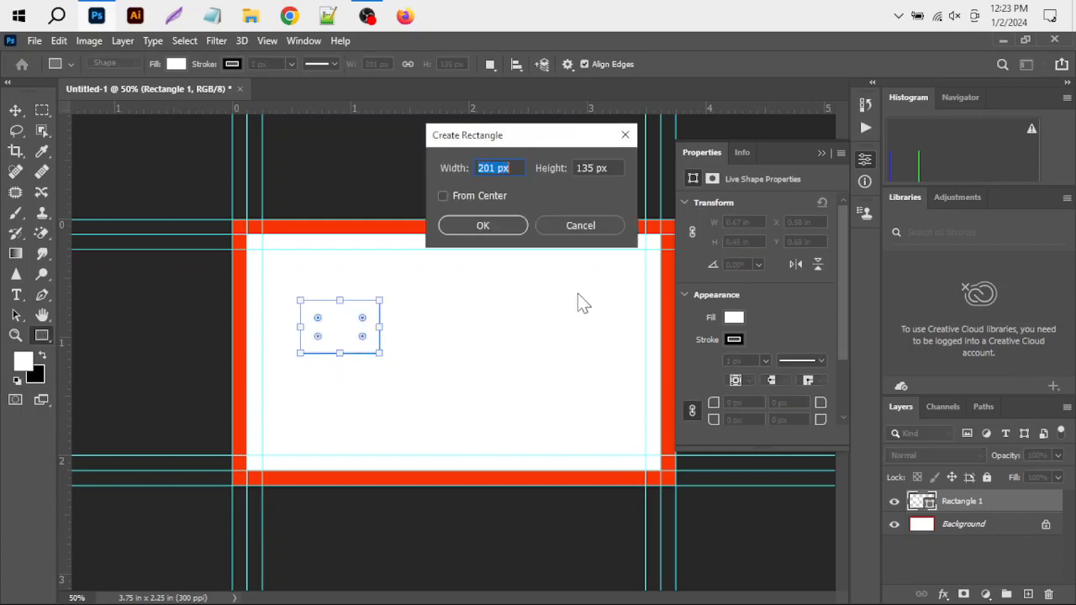
left_click(579, 224)
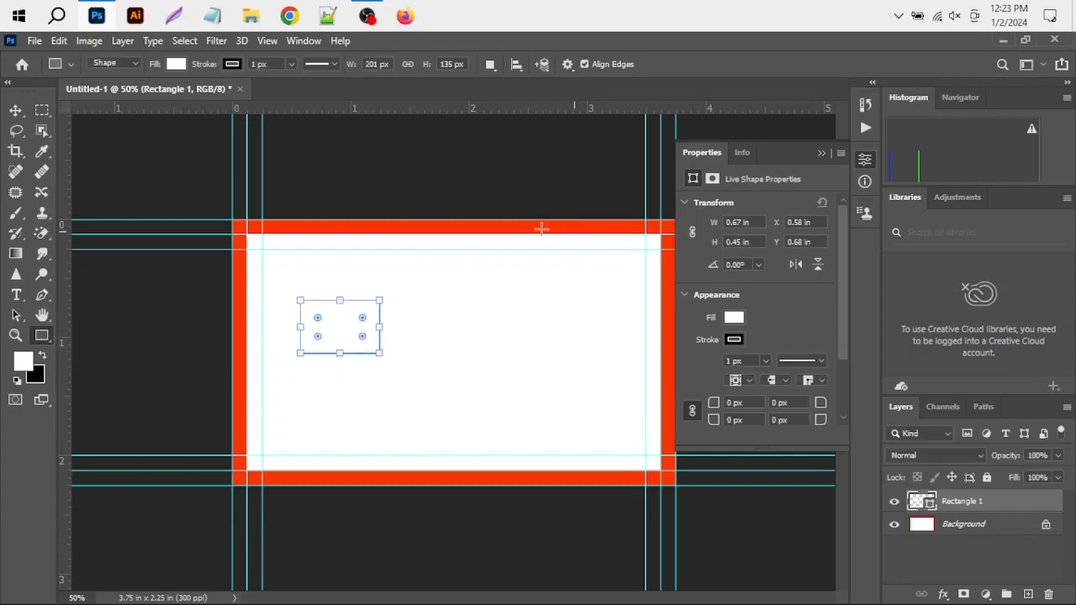
Step: Alternate between the Move and Rectangle tools and examine the list of additional tools grouped with the Rectangle tool
right_click(44, 329)
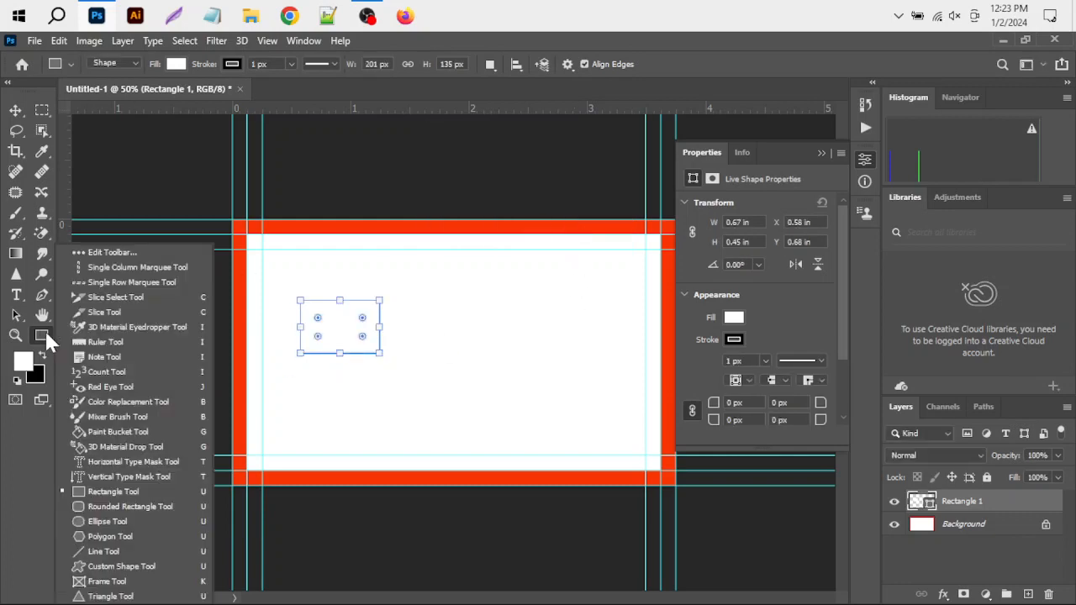
left_click(16, 111)
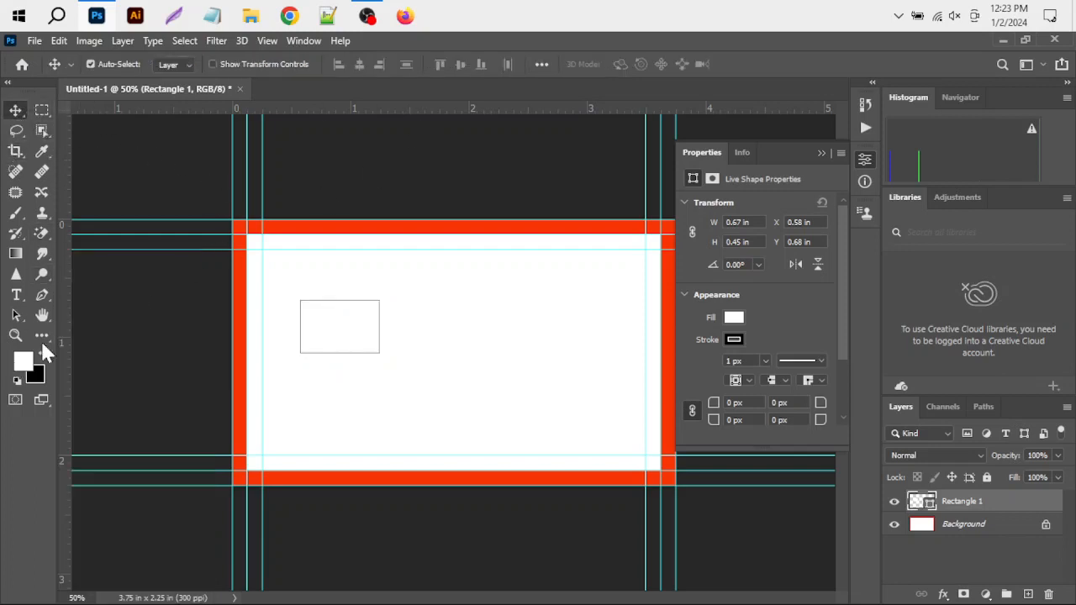
key("u")
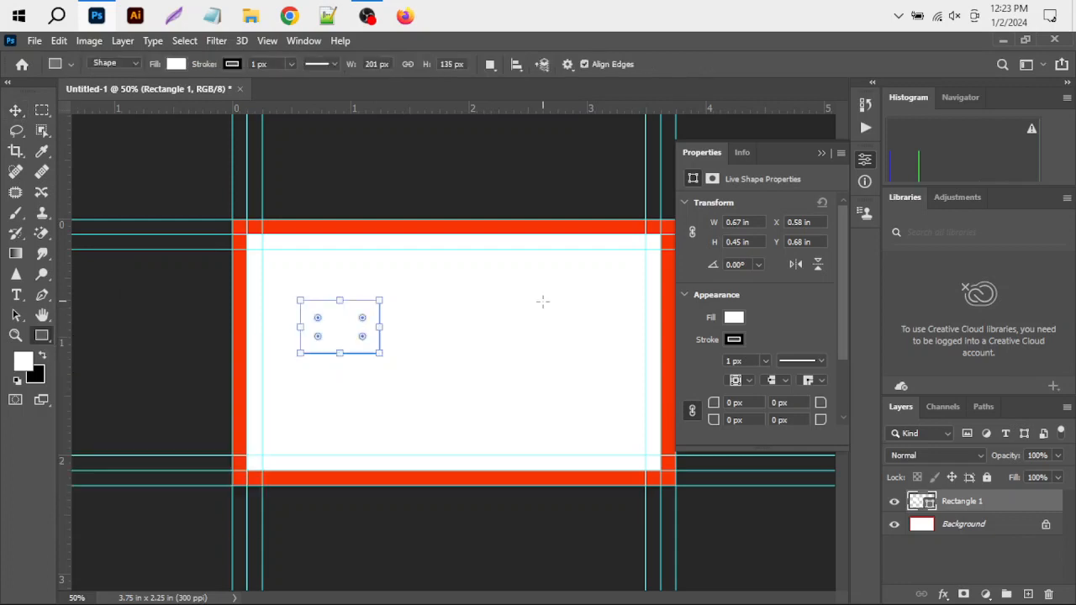
left_click(15, 112)
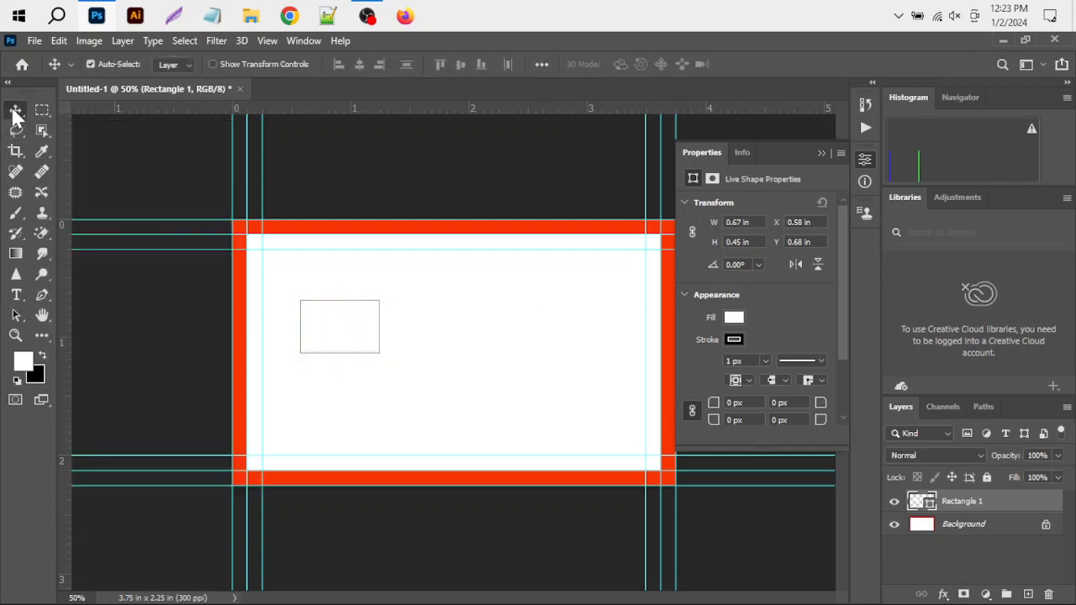
left_click(43, 335)
left_click(42, 336)
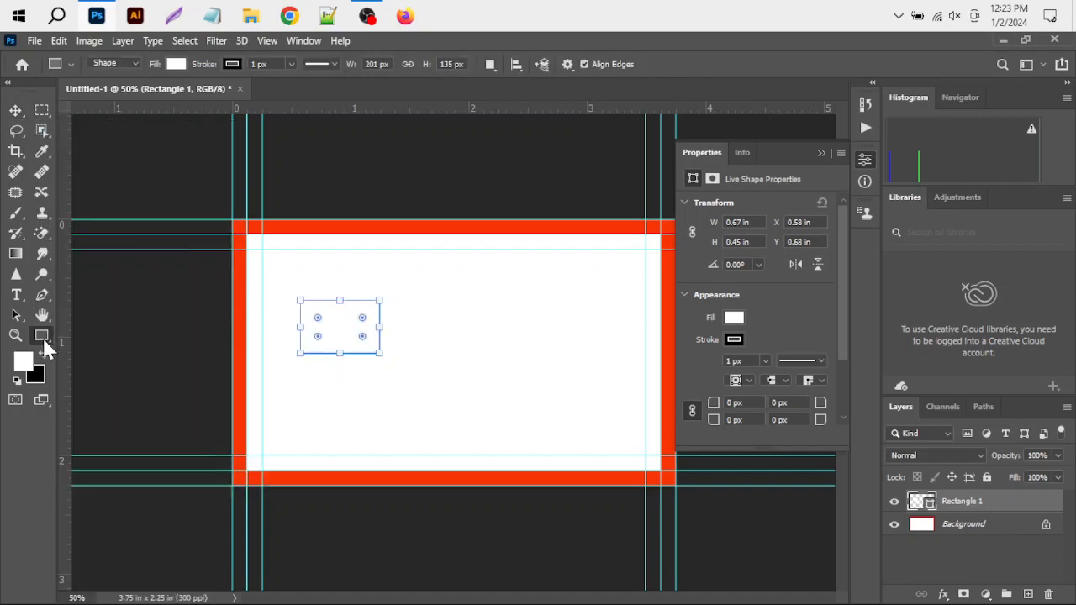
left_click(40, 334)
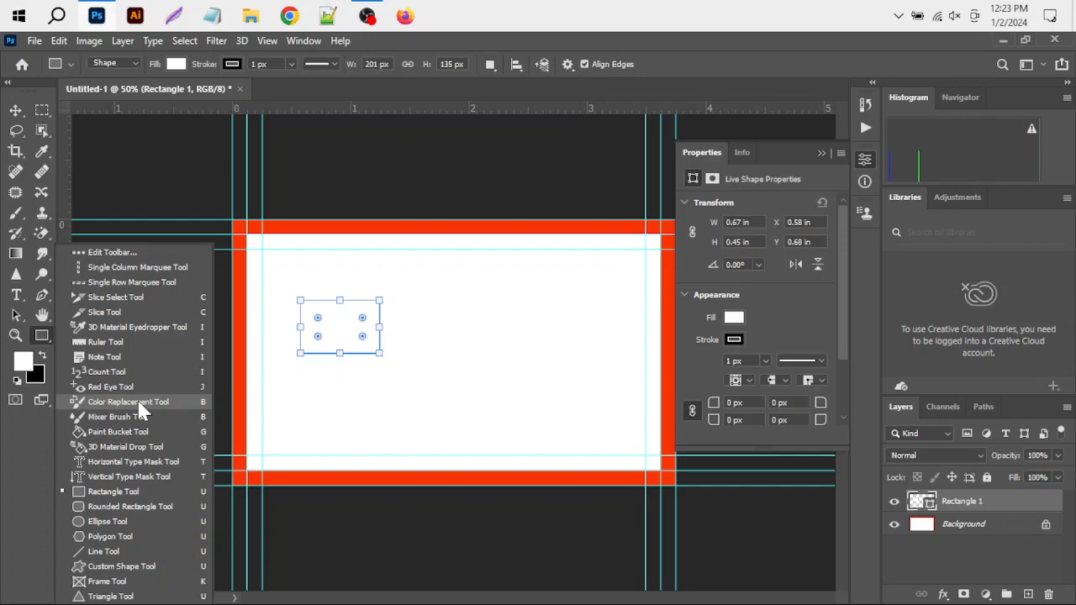
left_click(368, 16)
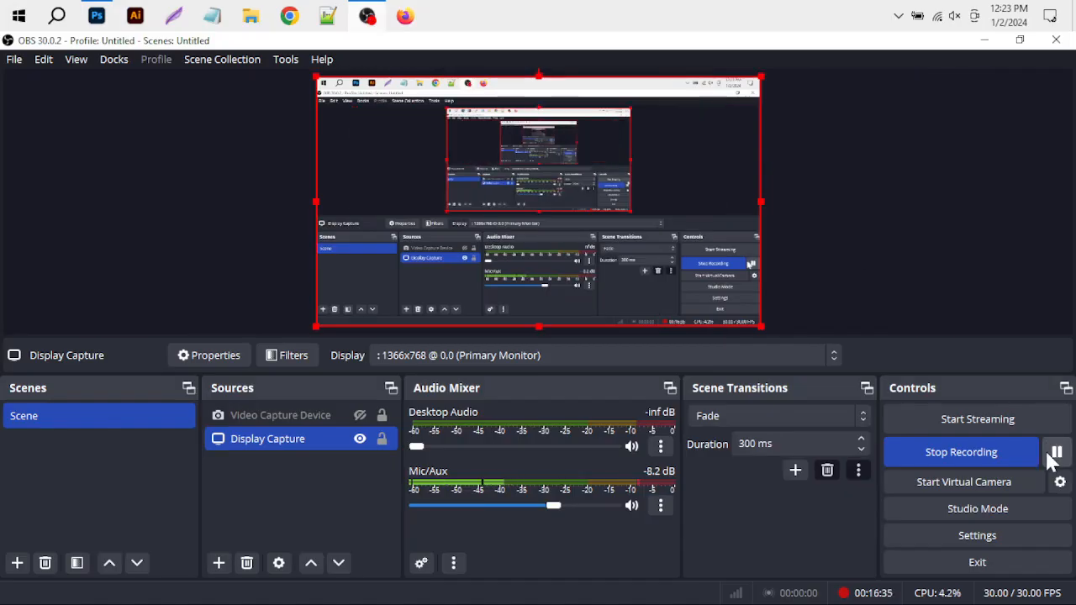